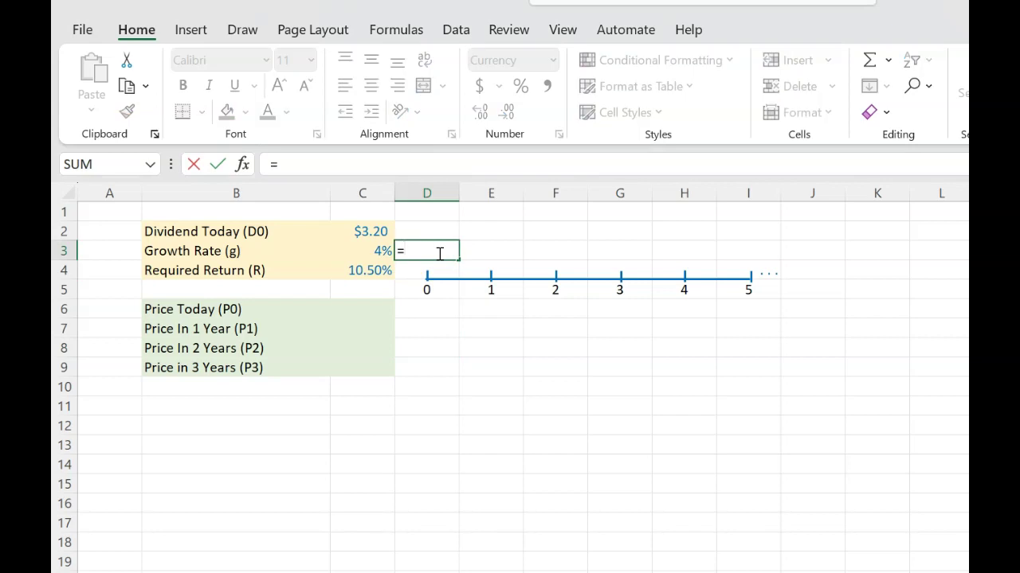
Link the year 0 dividend in cell D3 to the Dividend Today value with the formula =C2
key(Up)
key(Left)
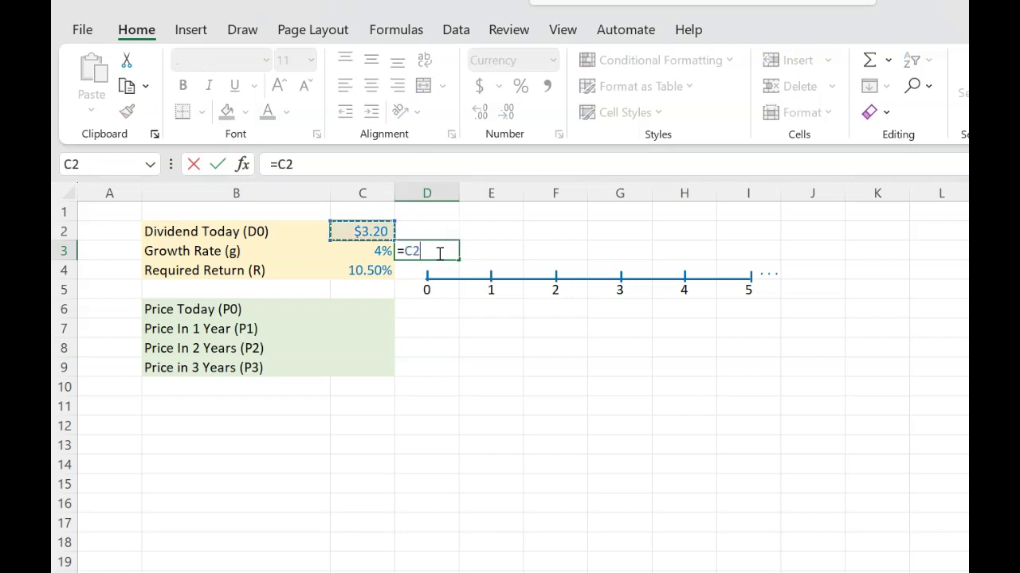
key(Return)
Calculate the year 1 dividend in E3 with =D3*(1+$C$3), keeping the growth rate as an absolute reference
key(Up)
key(Right)
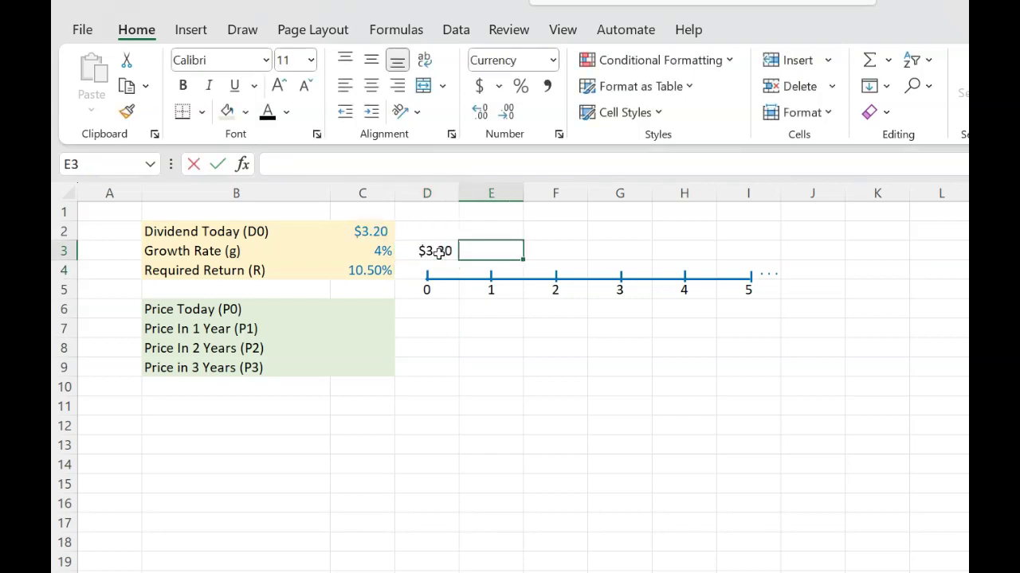
text(=)
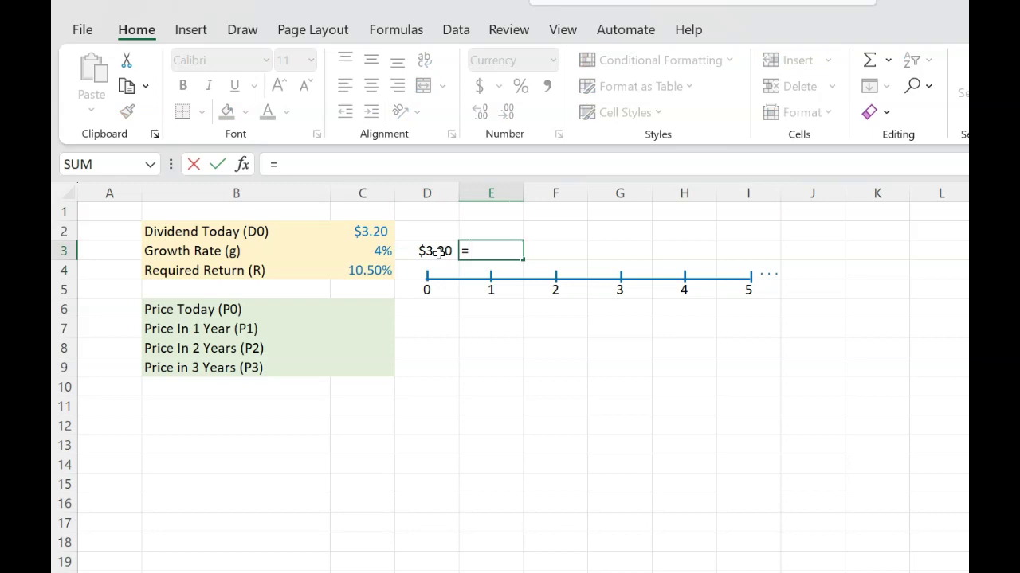
key(Left)
text(*)
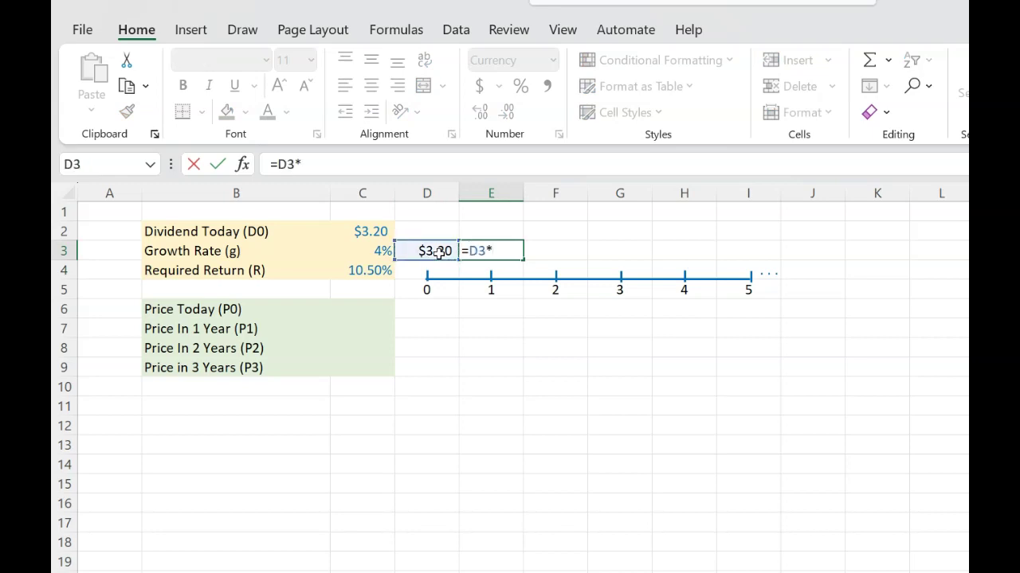
text((1+)
click(377, 251)
key(F4)
text())
key(Return)
Copy the E3 dividend formula across the timeline through I3 and check the cell references in F3
key(Up)
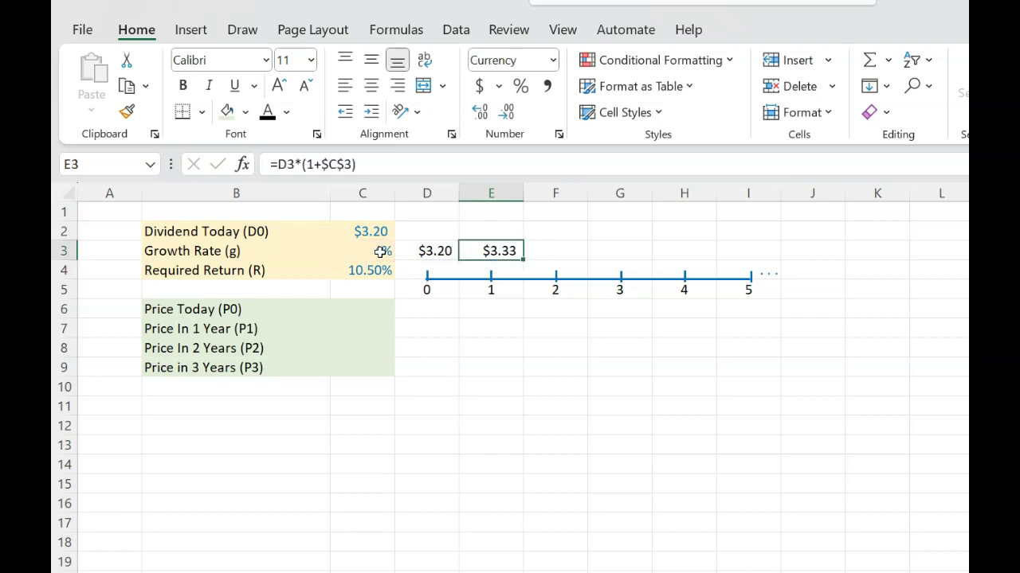
key(ctrl+c)
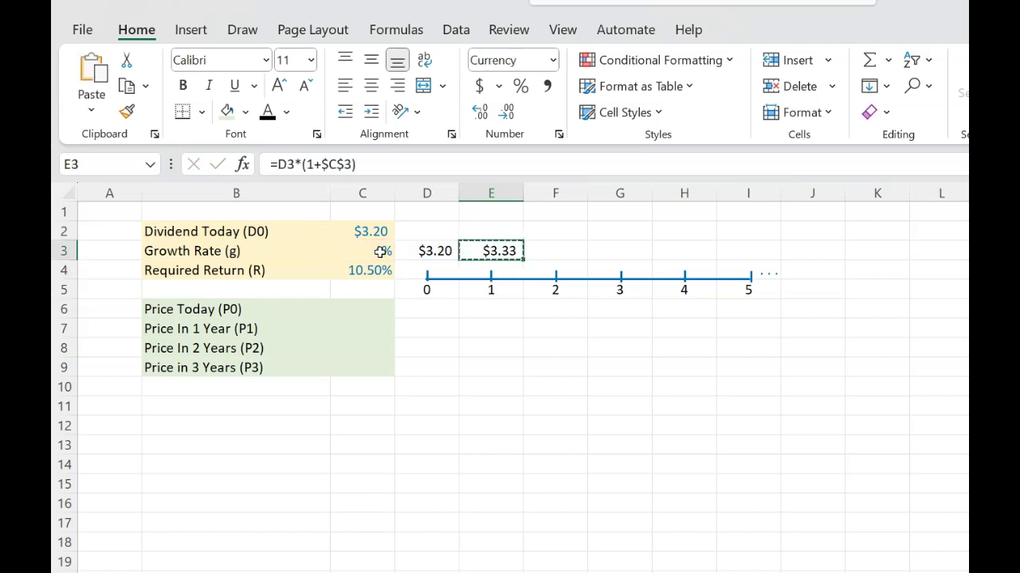
key(shift+Right)
key(shift+Right)
key(shift+Right)
key(shift+Right)
key(ctrl+v)
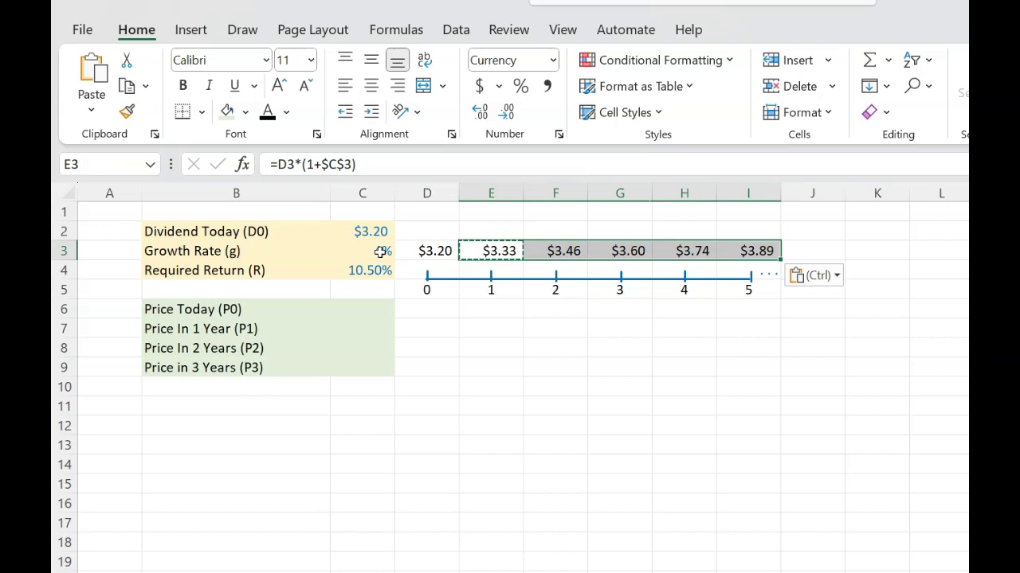
click(564, 250)
double_click(564, 250)
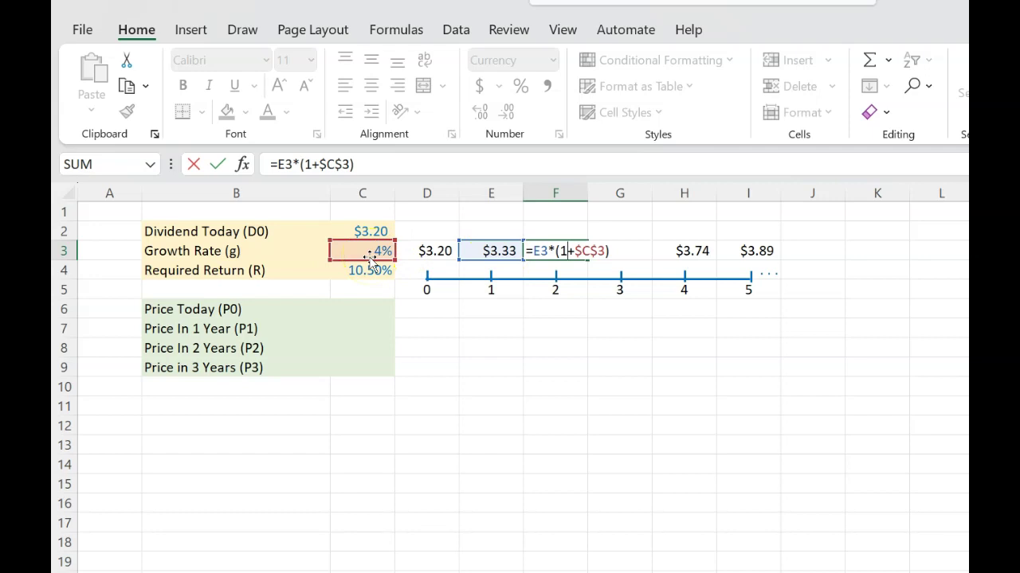
key(Escape)
Calculate Price Today (P0) in D6 by dividing the year 1 dividend by required return minus growth, =E3/(C4-C3)
key(Down)
key(Down)
key(Down)
key(Down)
key(Left)
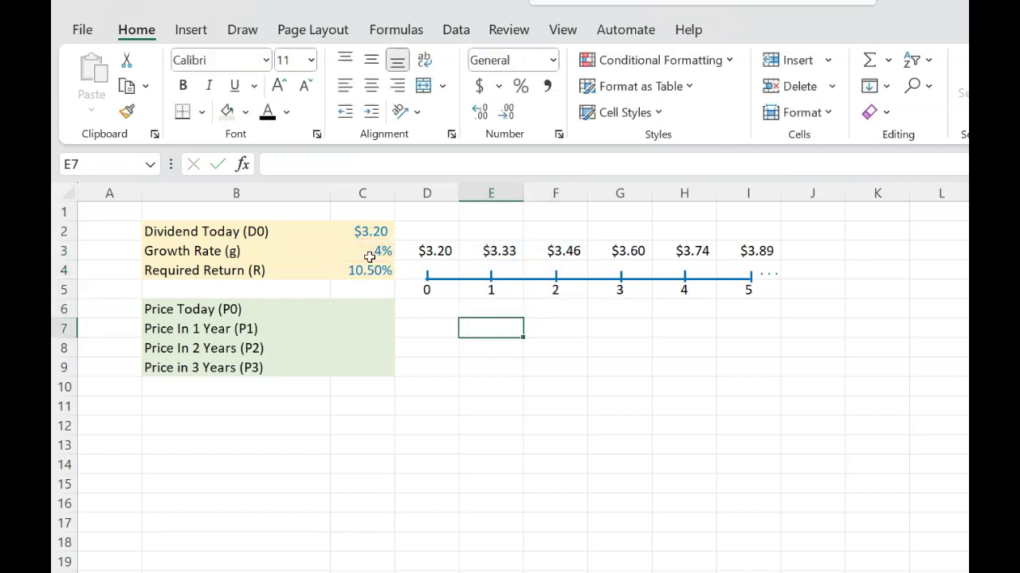
key(Up)
key(Left)
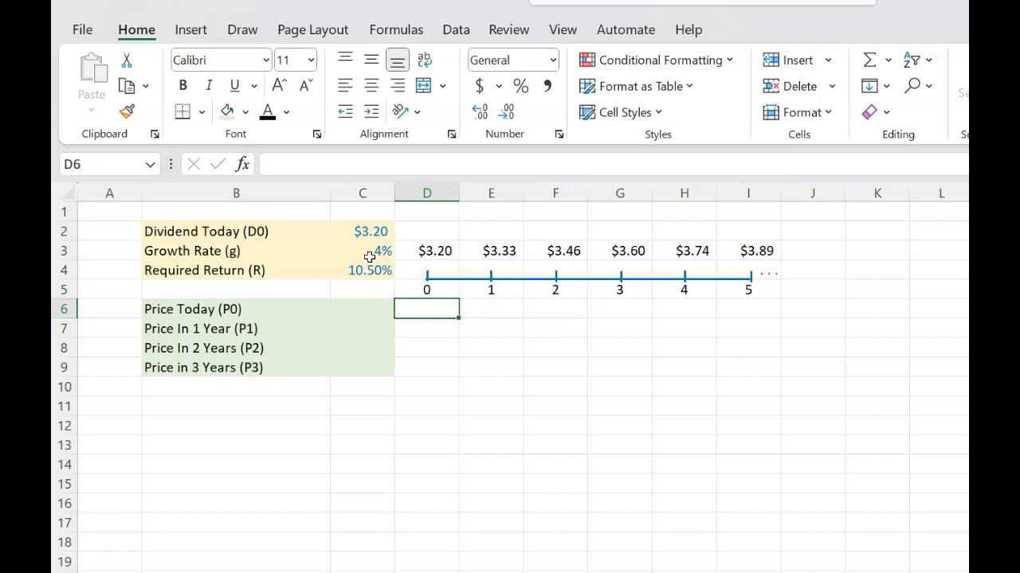
text(=)
key(Up)
key(Up)
key(Up)
key(Right)
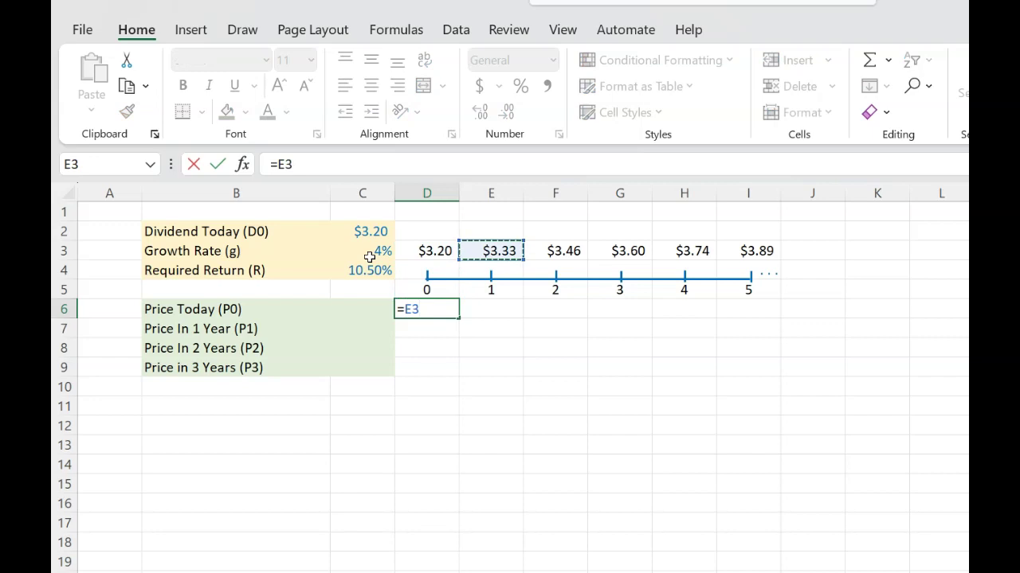
text(/()
click(372, 273)
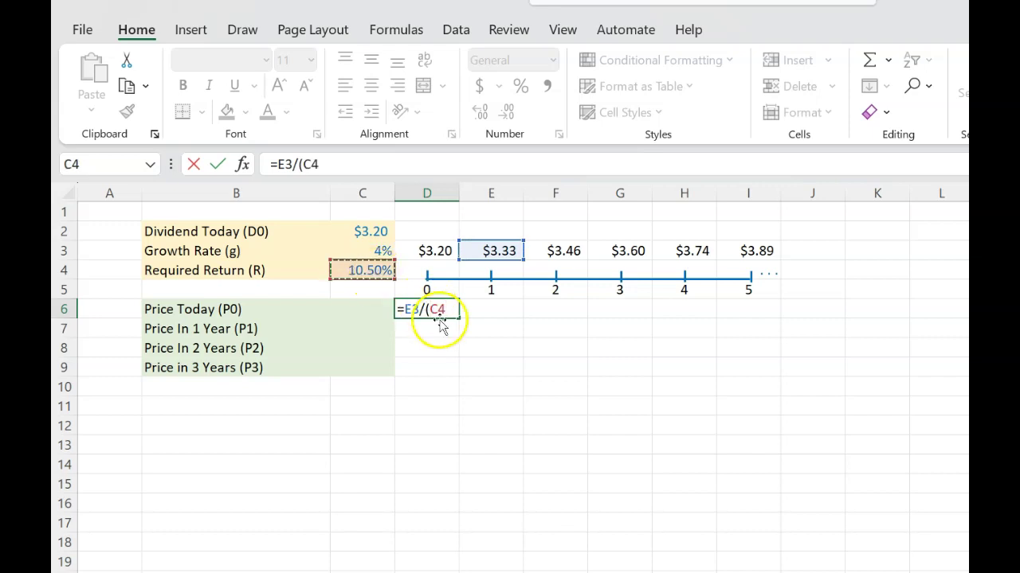
text(-)
click(378, 251)
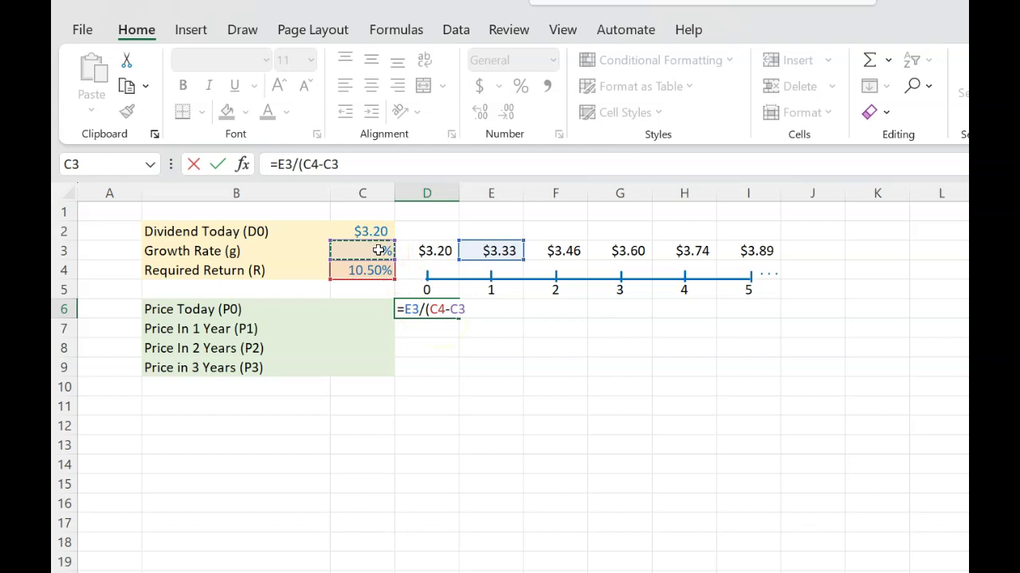
key(Return)
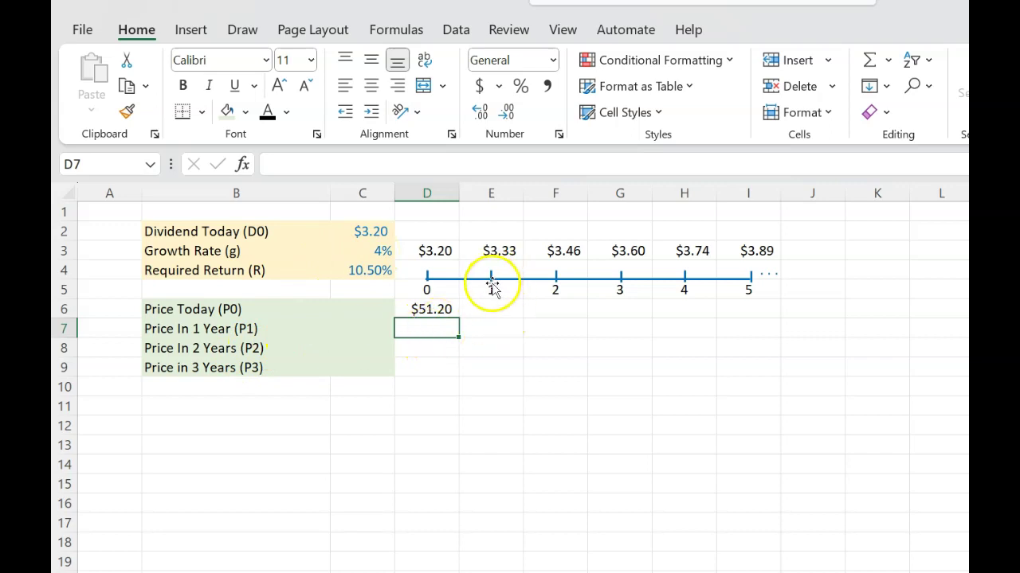
Calculate Price In 1 Year (P1) in E7 from the year 2 dividend with =F3/(C4-C3)
click(493, 328)
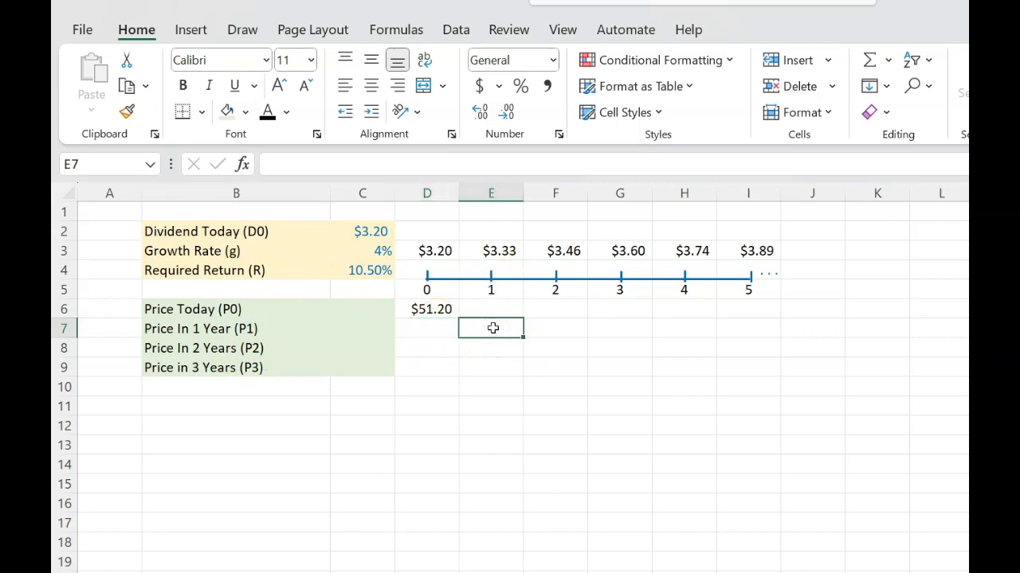
text(=)
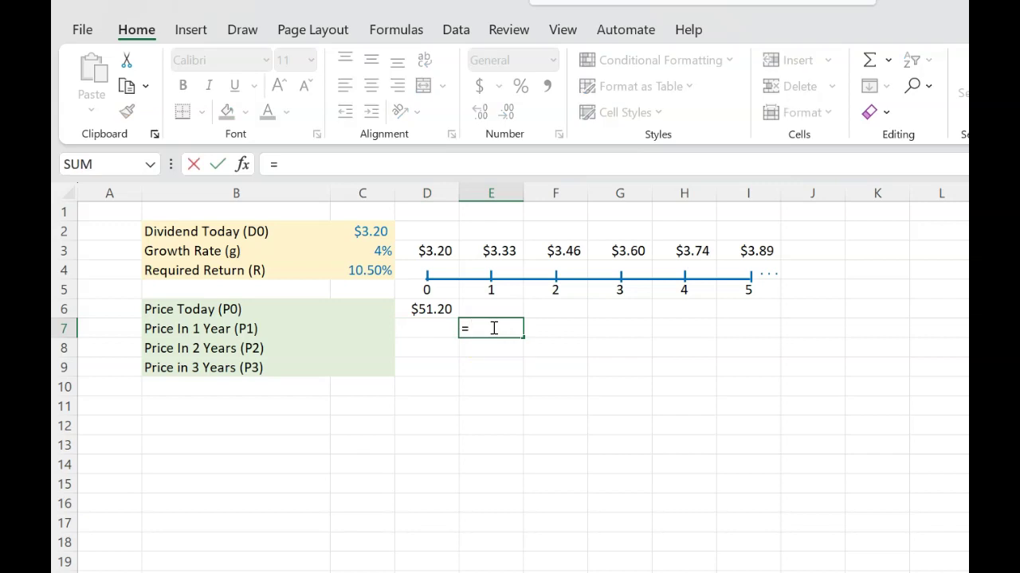
click(577, 255)
text(/()
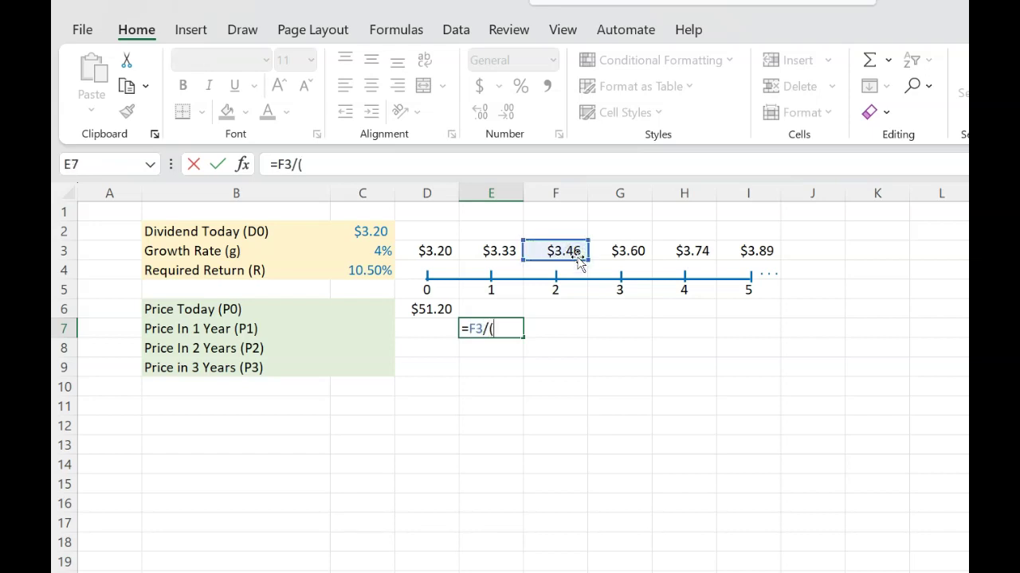
click(502, 330)
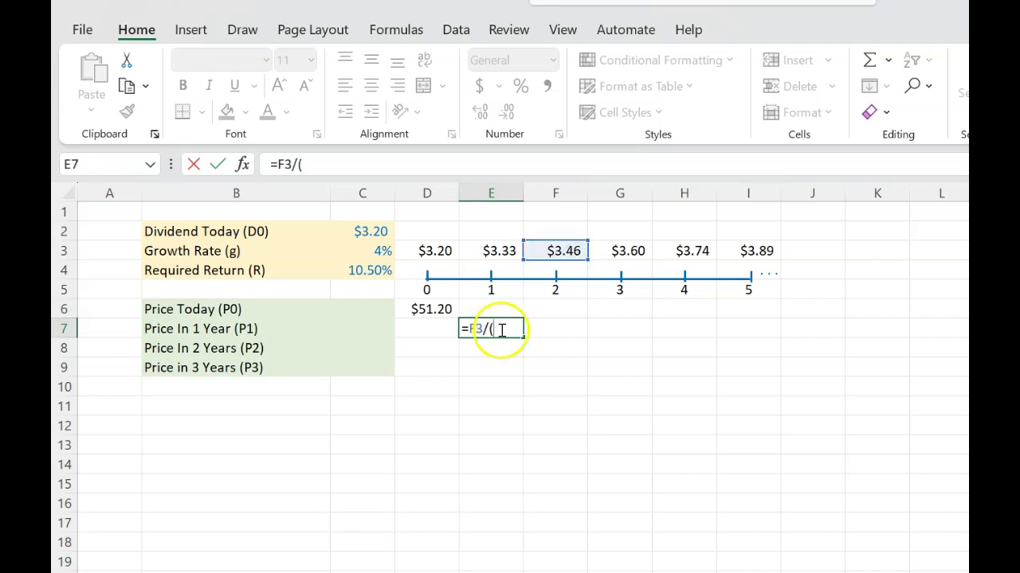
click(362, 272)
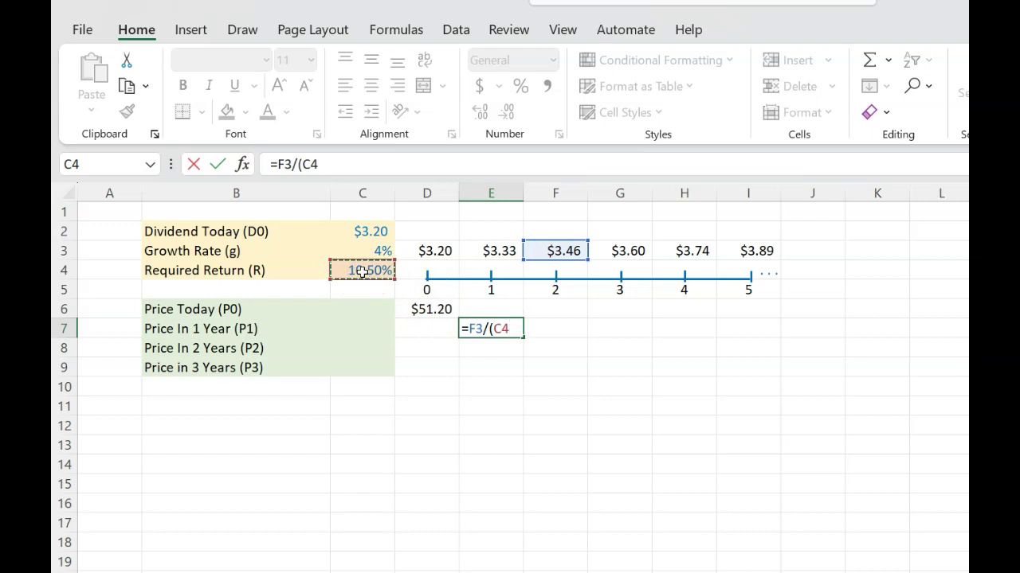
text(-)
click(368, 253)
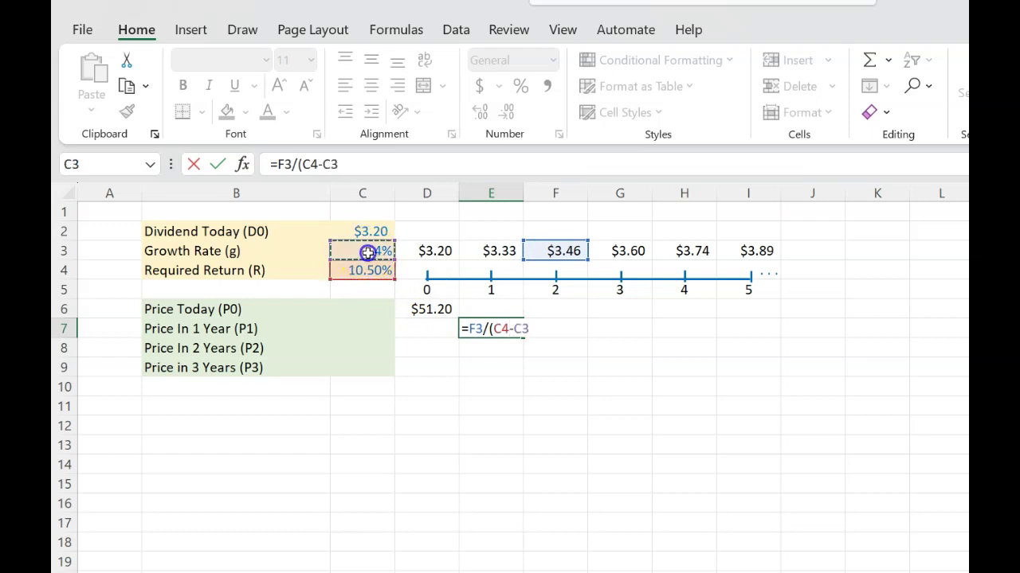
text())
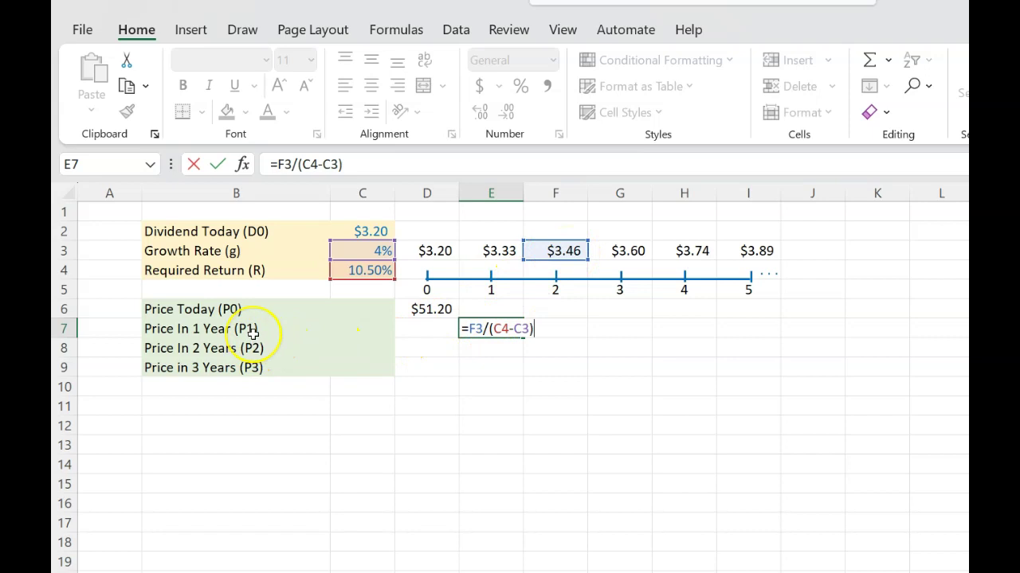
key(Return)
Calculate Price In 2 Years (P2) in F8 from the year 3 dividend with =G3/(C4-C3)
key(Right)
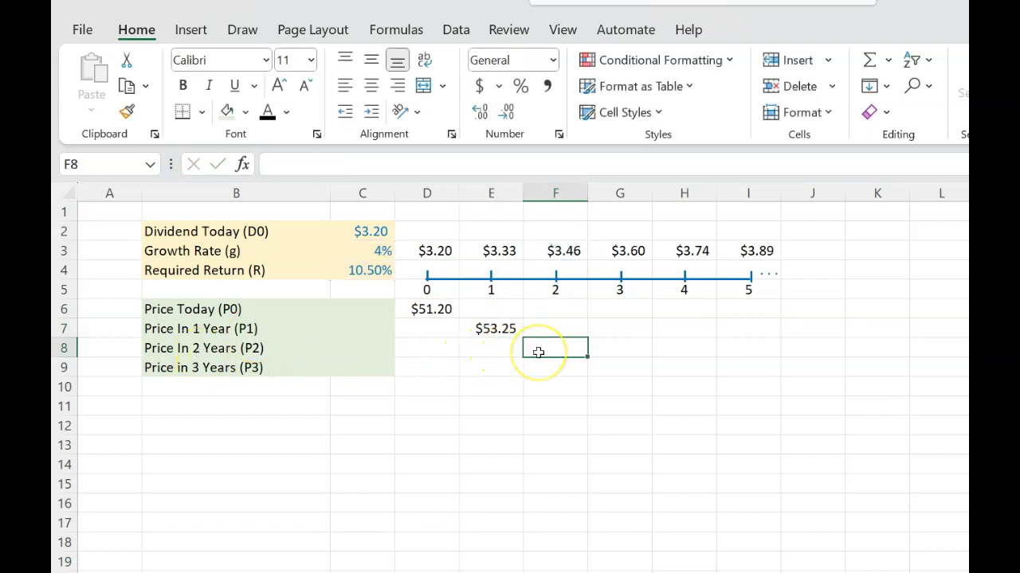
text(=)
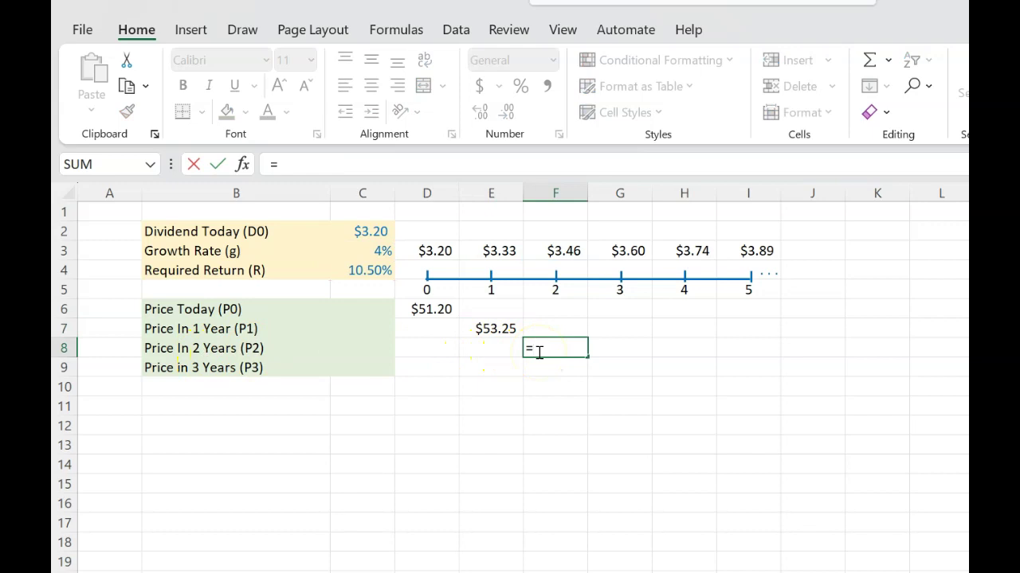
click(629, 252)
text(/()
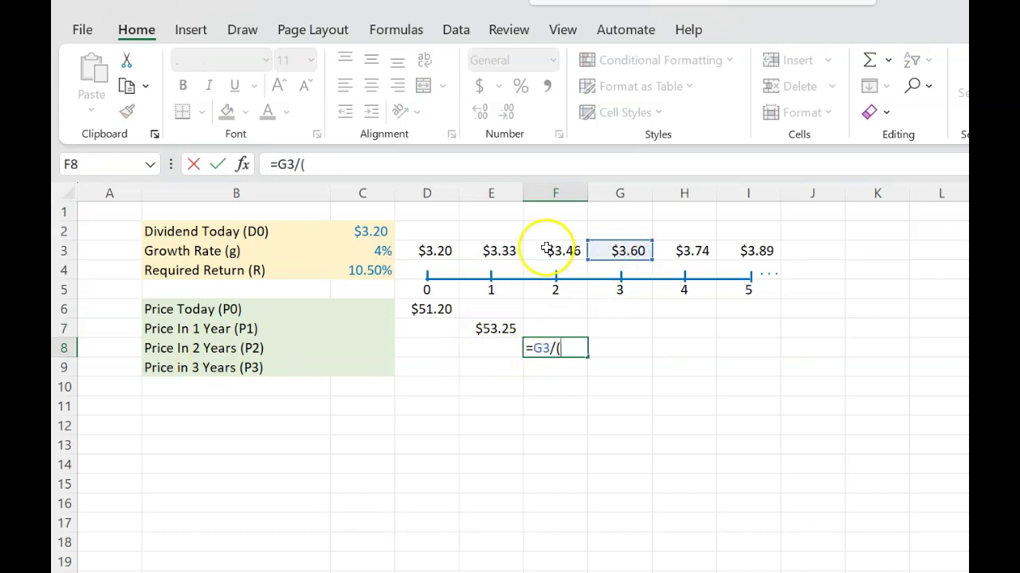
click(382, 271)
text(=)
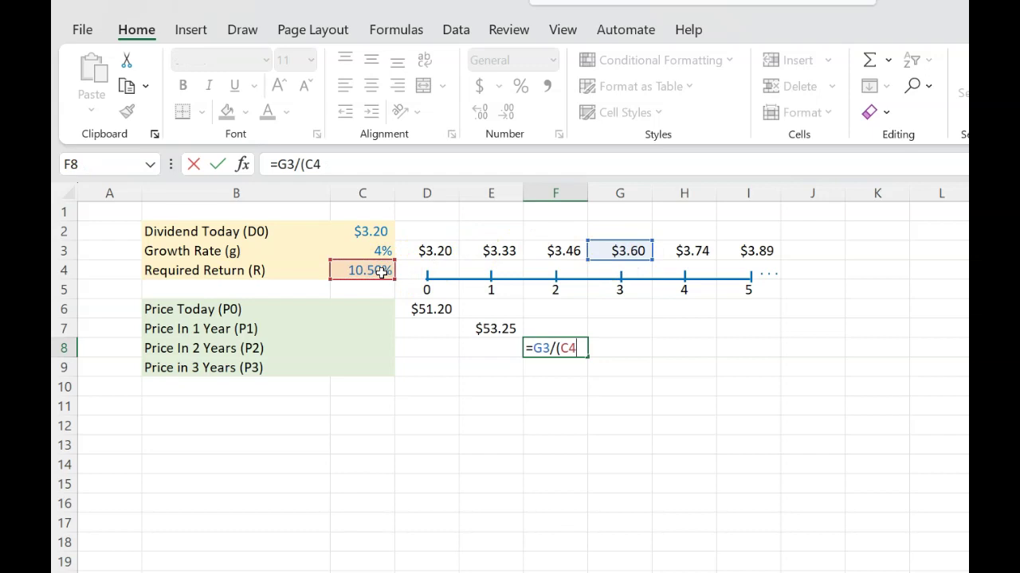
click(380, 252)
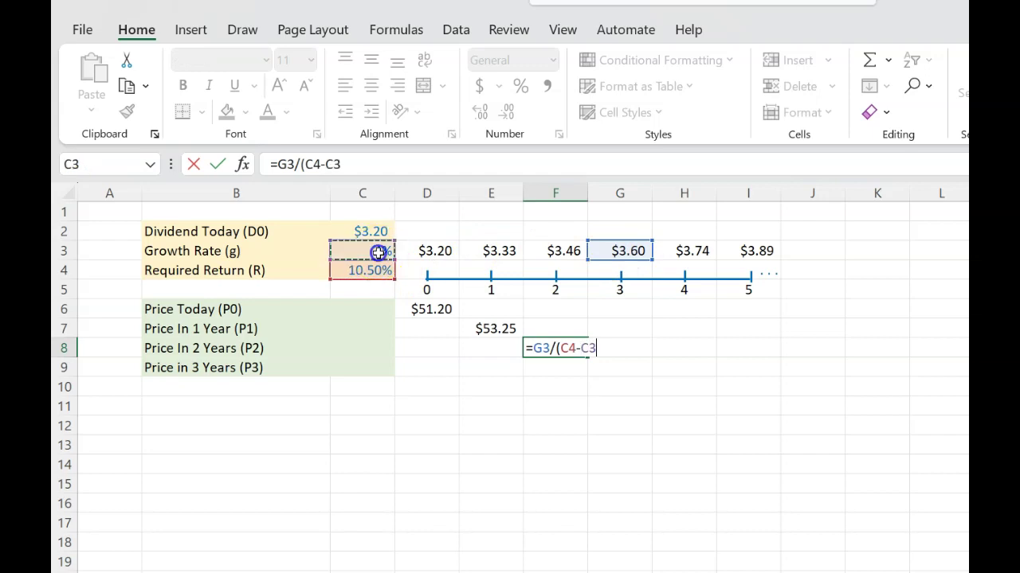
key(Return)
Calculate Price in 3 Years (P3) in G9 from the year 4 dividend with =H3/(C4-C3)
key(Right)
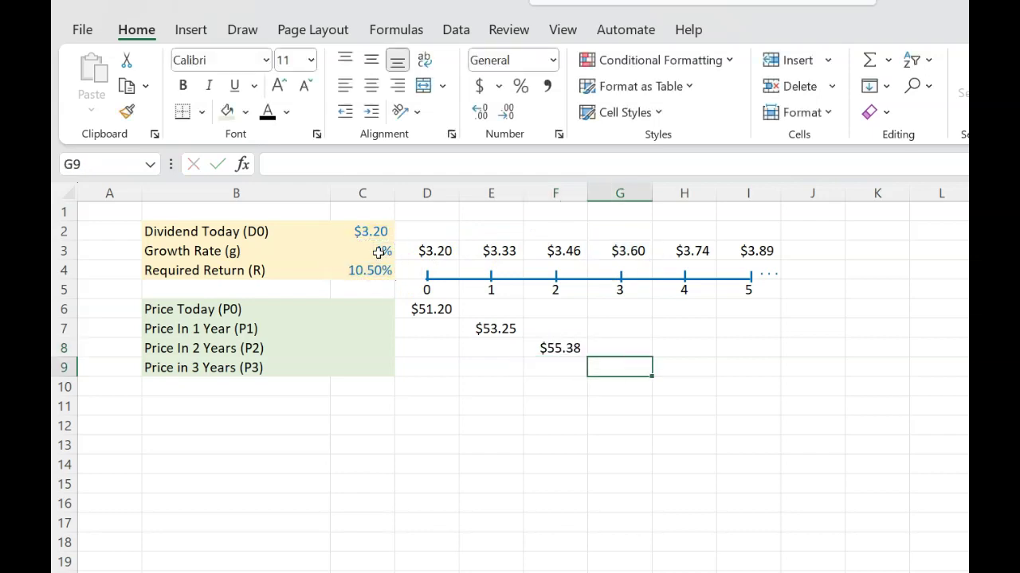
text(=)
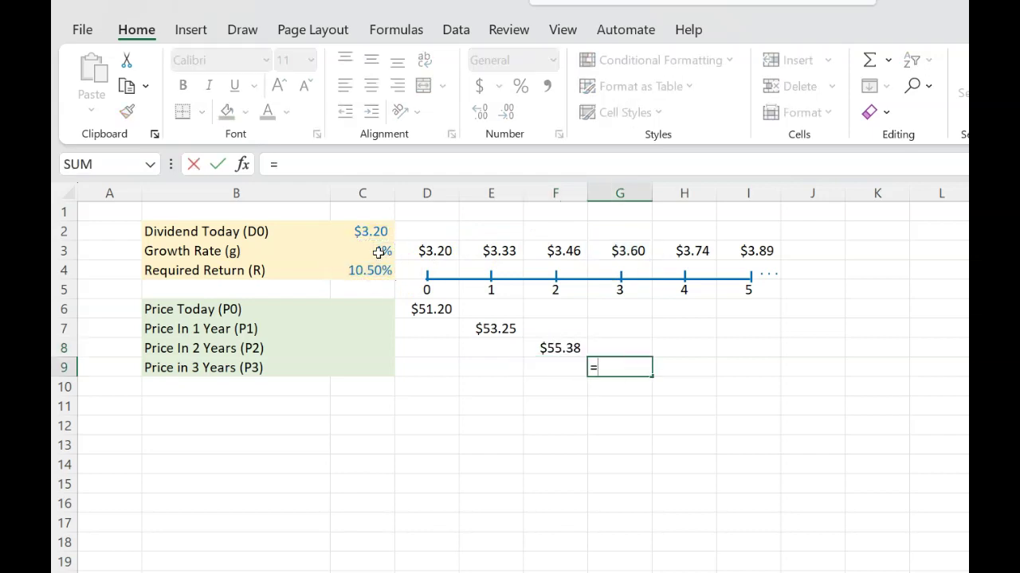
click(685, 252)
text(/()
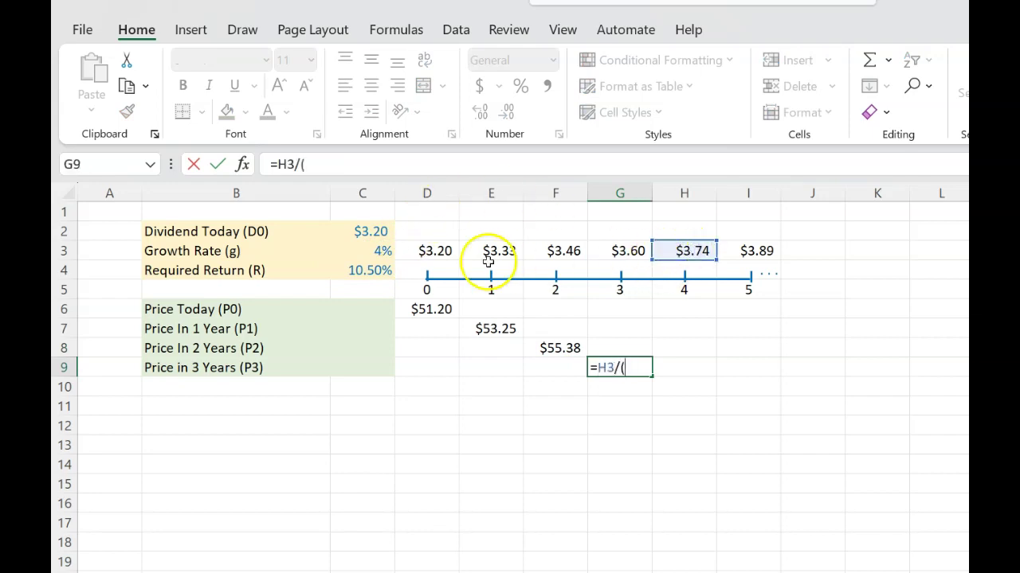
click(375, 270)
text(-)
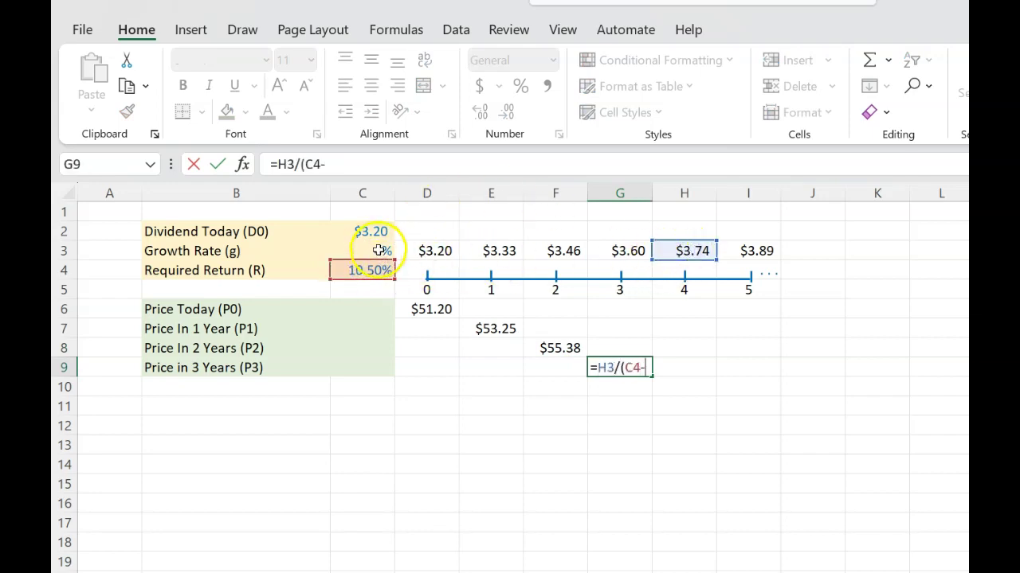
click(375, 250)
text())
key(Return)
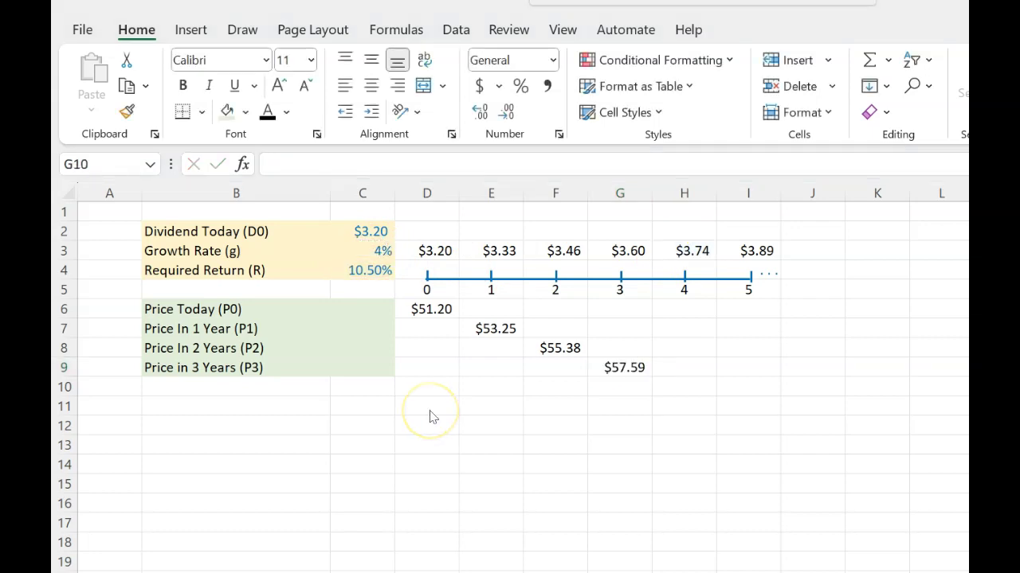
Calculate the price's percentage change from year 0 to year 1 in E11 with =(E7-D6)/D6
click(430, 408)
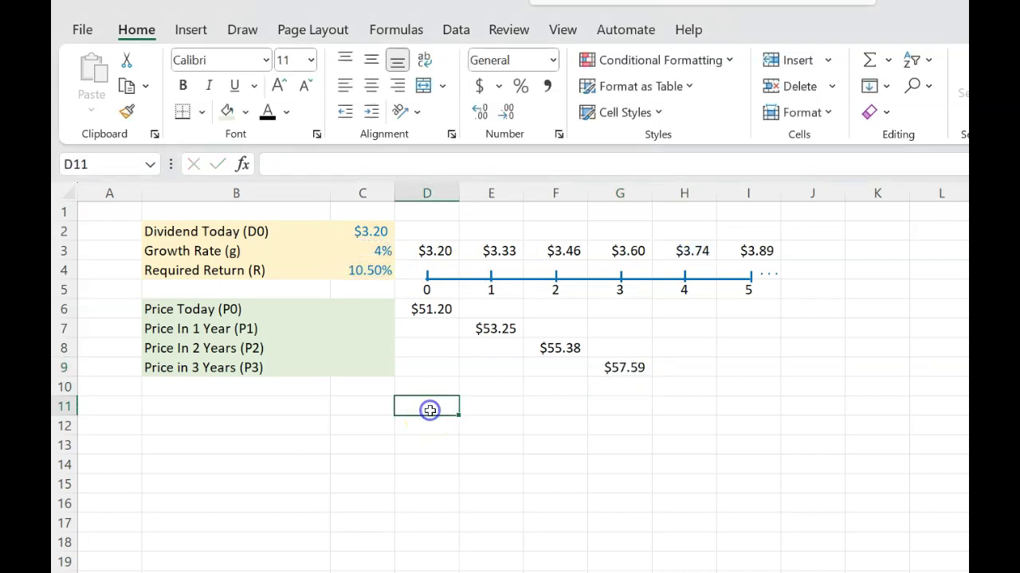
click(499, 406)
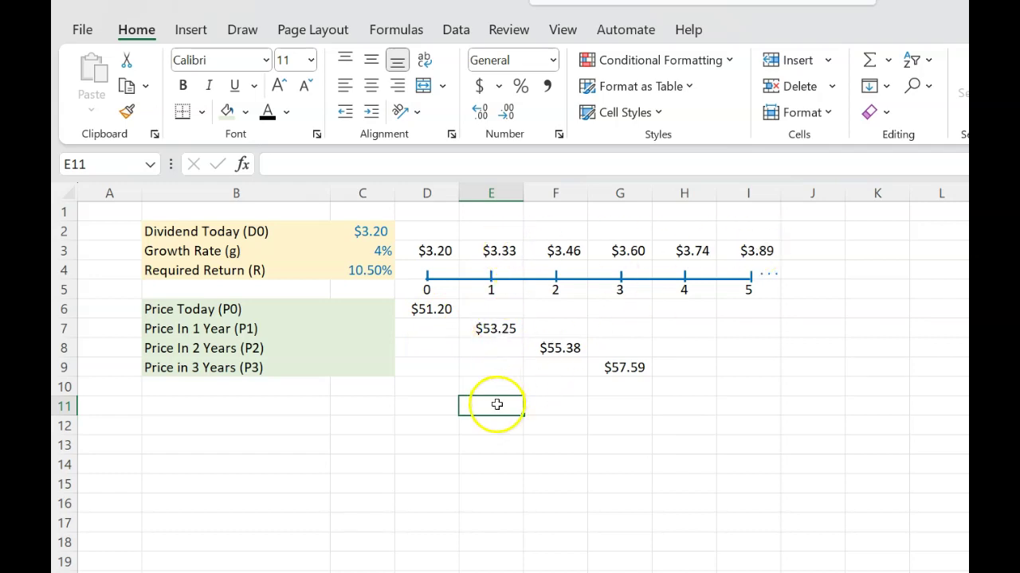
text(=()
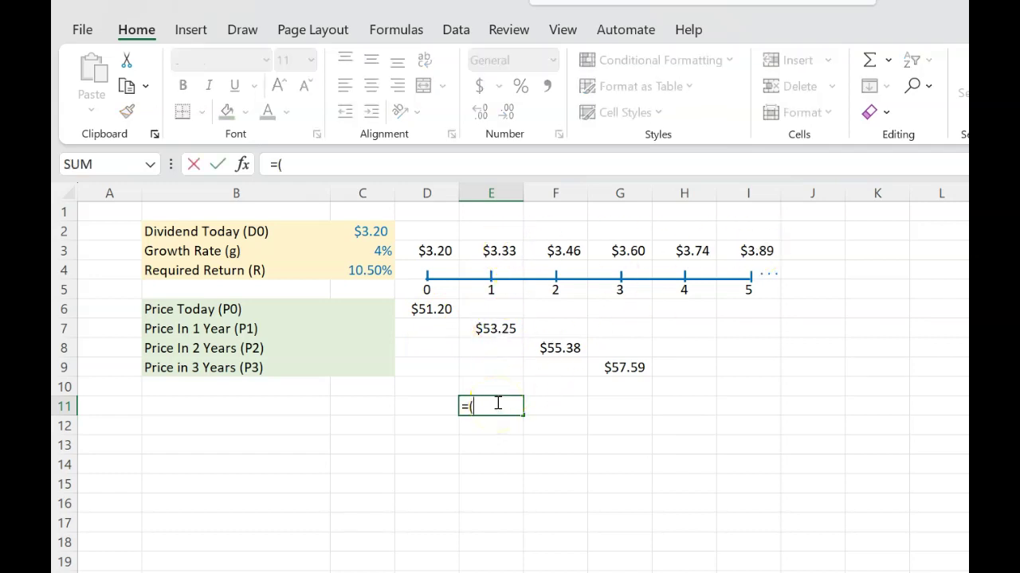
click(493, 328)
text(-)
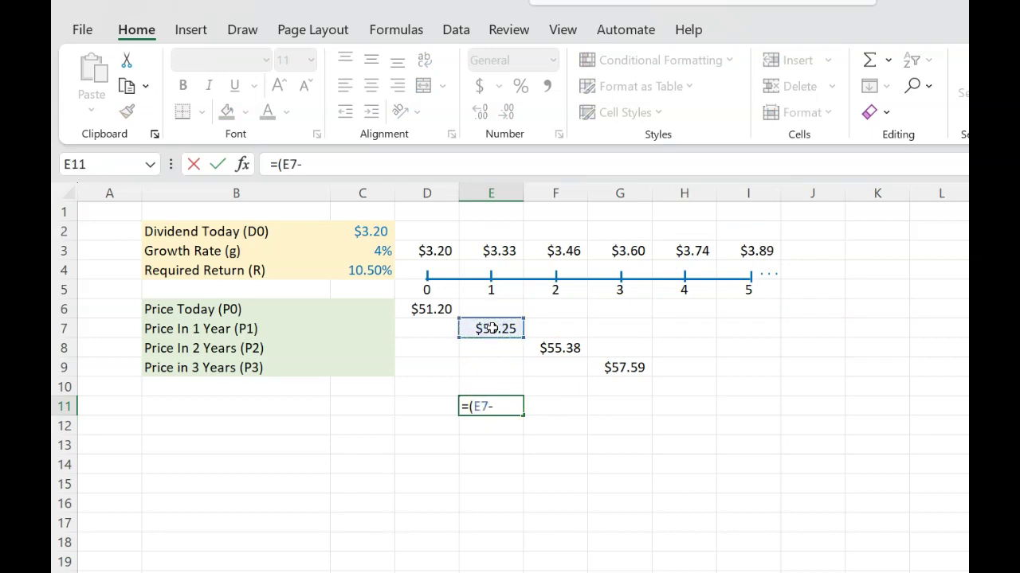
click(432, 309)
text()/)
click(417, 309)
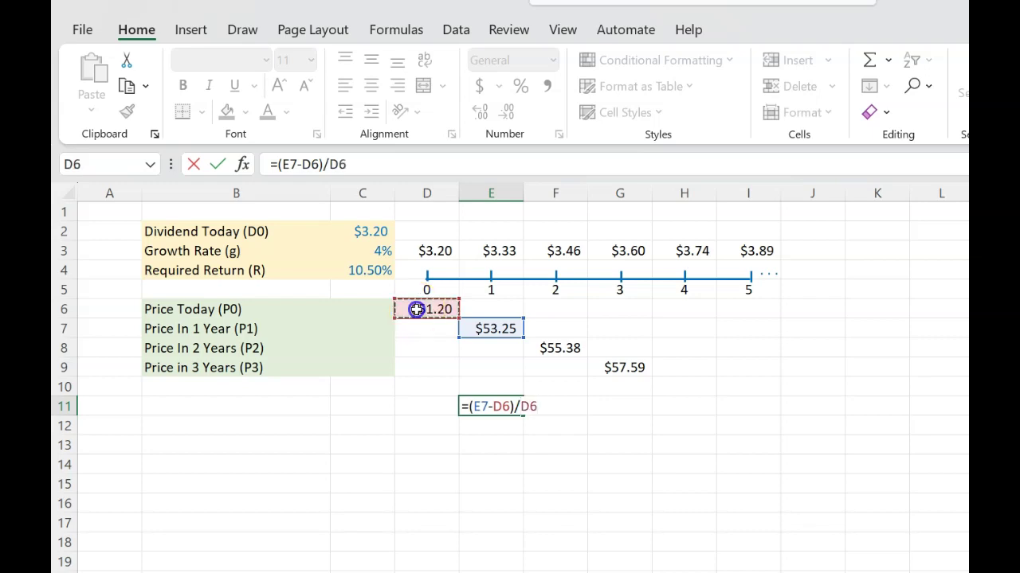
key(Return)
Format cells E11 through G11 as percentages with two decimal places
key(Up)
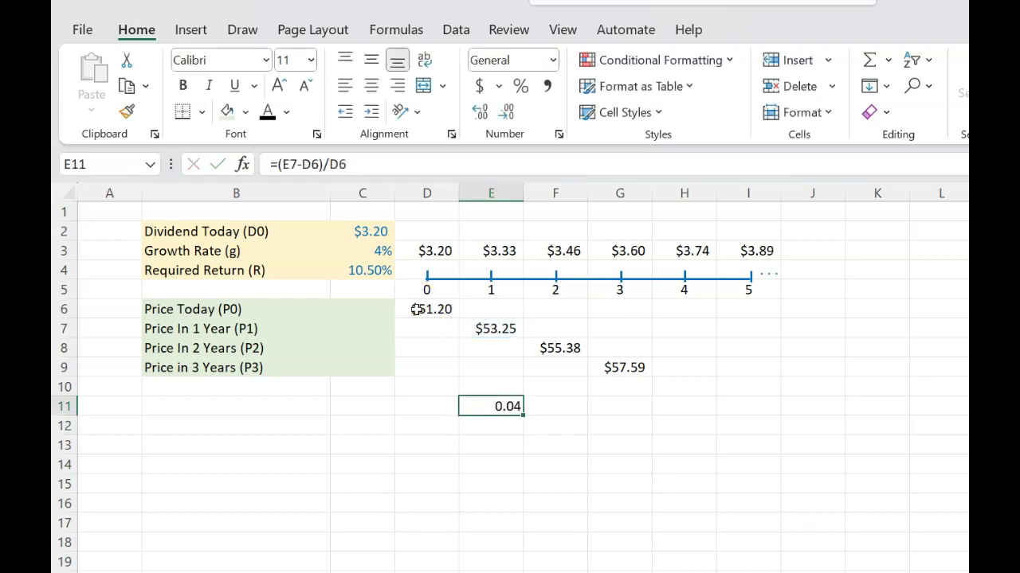
key(shift+Right)
key(shift+Right)
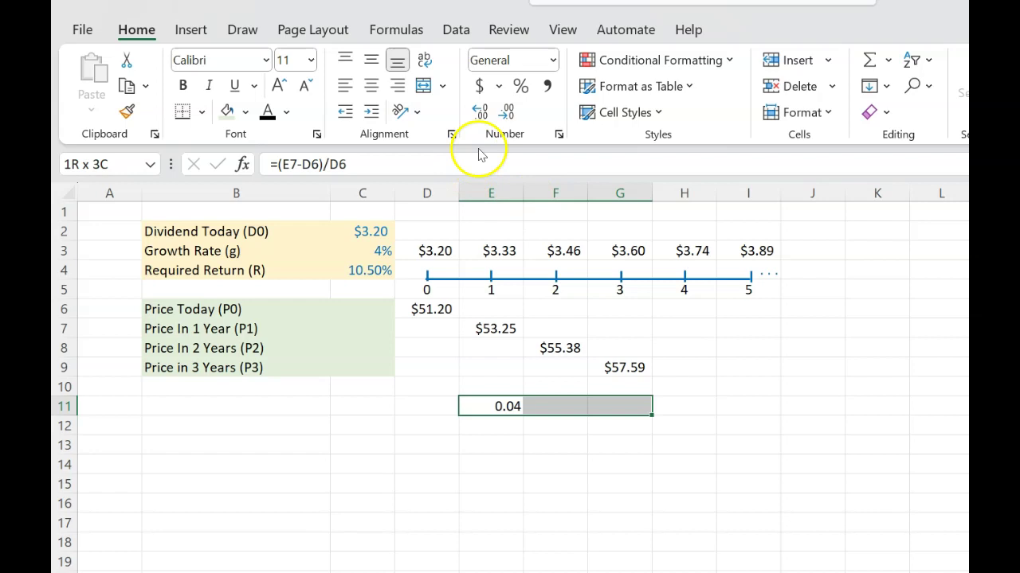
click(519, 87)
click(480, 111)
click(480, 111)
click(480, 429)
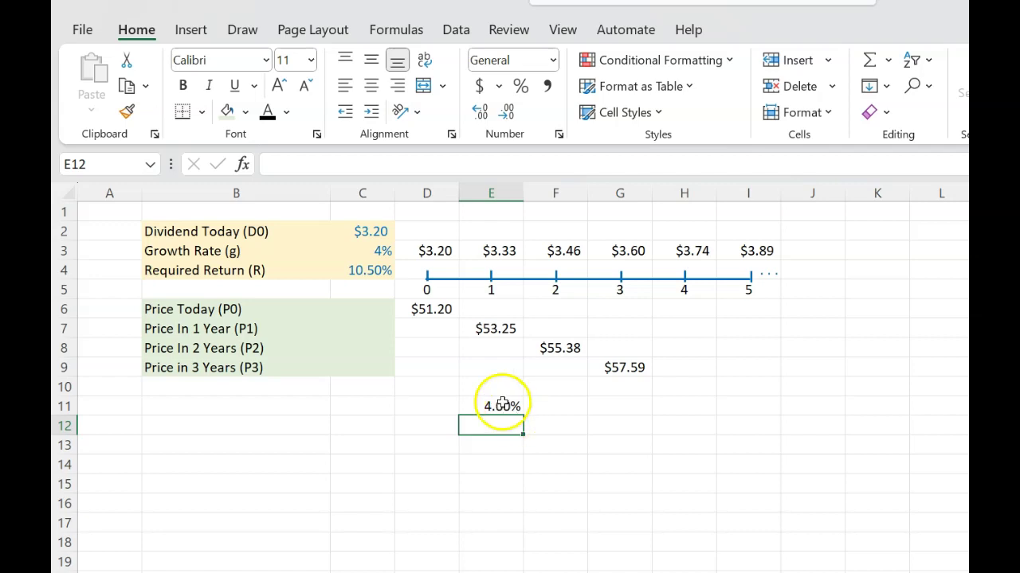
Calculate the price's percentage change from year 1 to year 2 in F11 with =(F8-E7)/E7
click(501, 407)
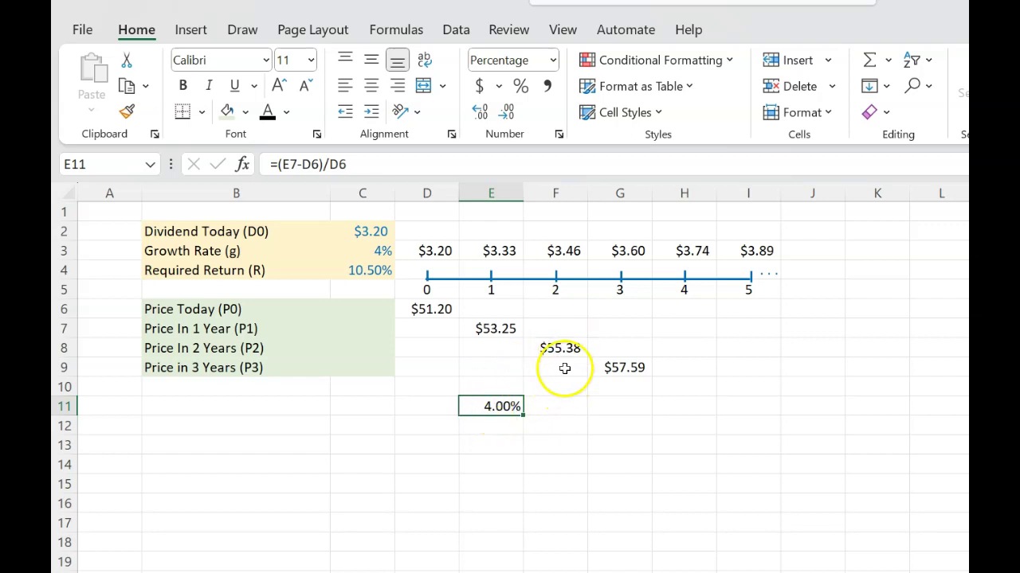
click(558, 407)
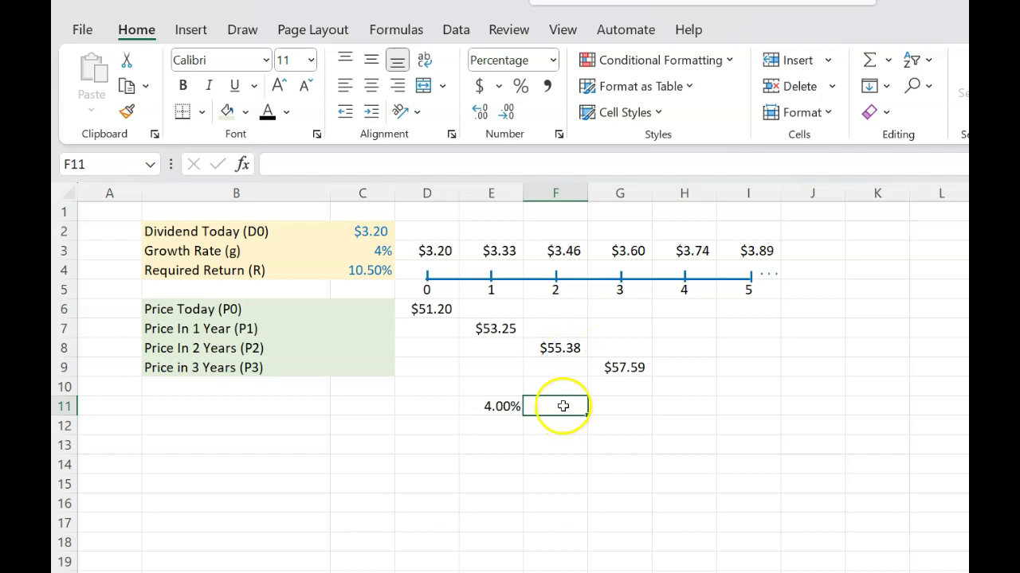
text(=()
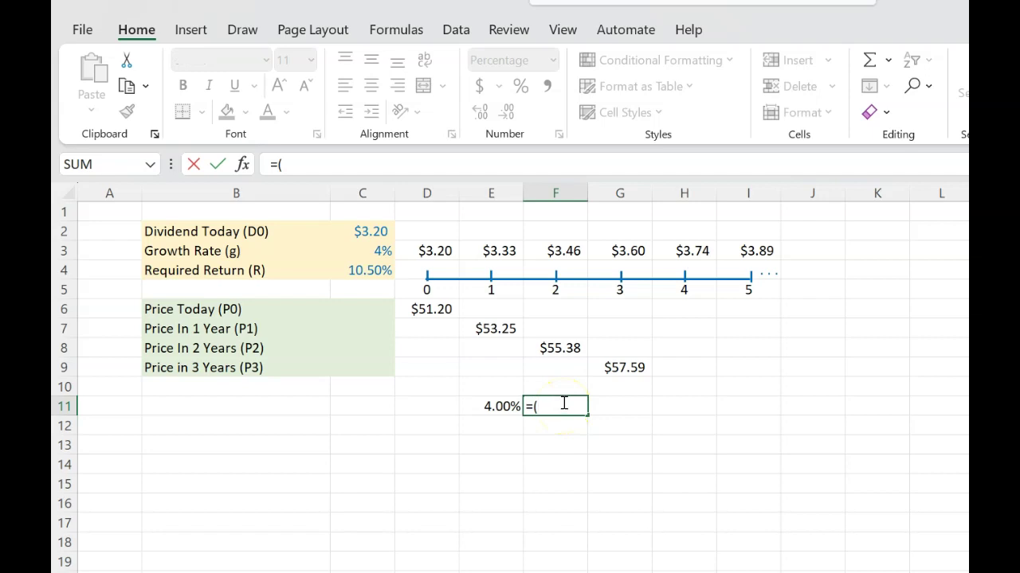
click(560, 348)
text(-)
click(516, 329)
text()/)
click(509, 331)
key(Return)
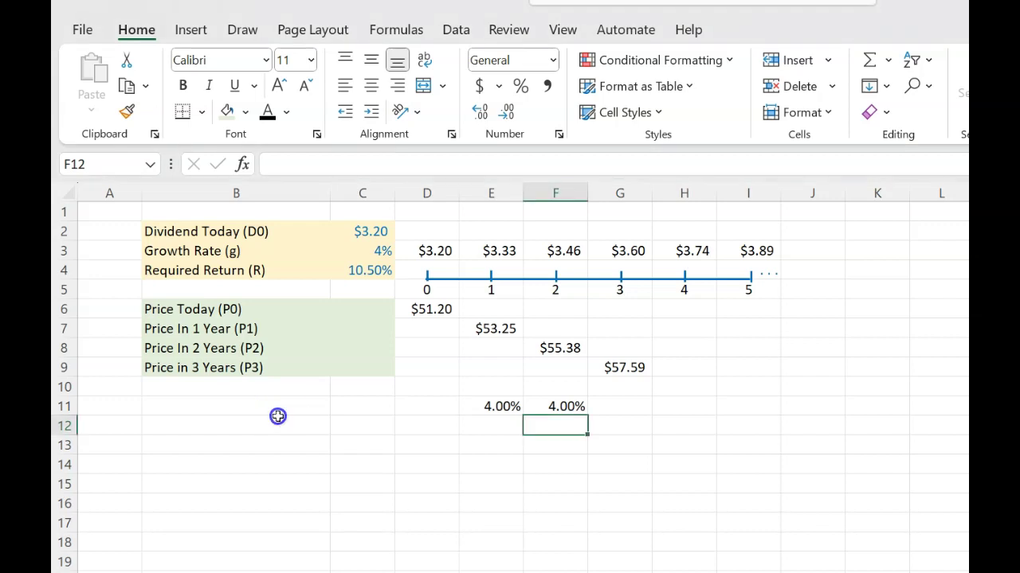
Label the price change row in B11 as Capital Gains
click(289, 407)
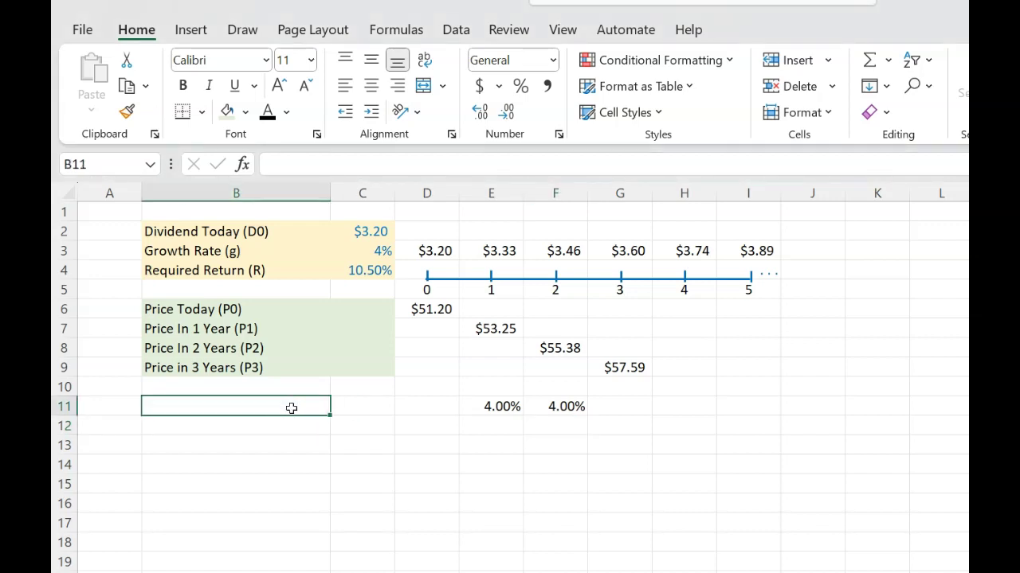
text(Capi)
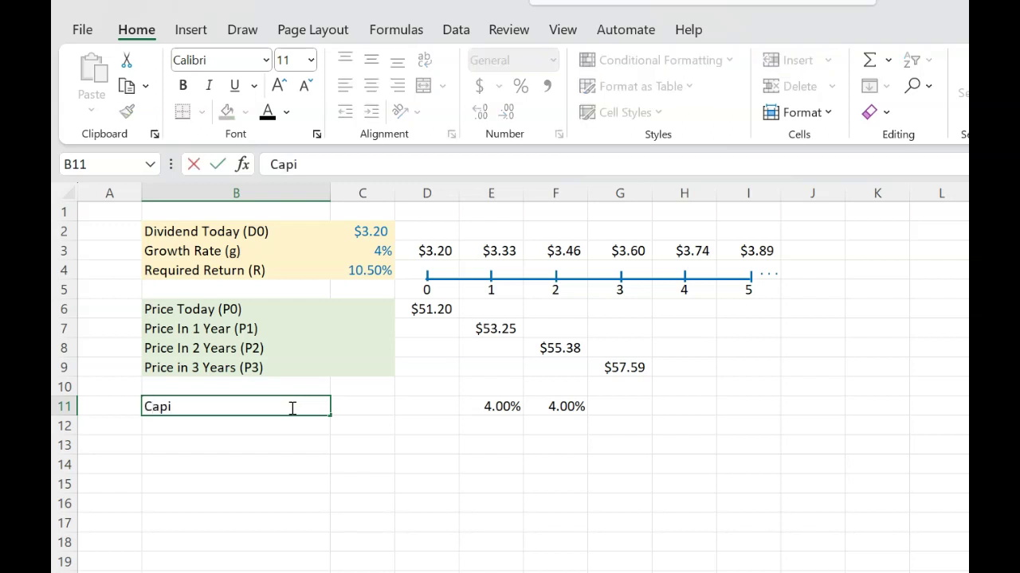
text(tal Gai)
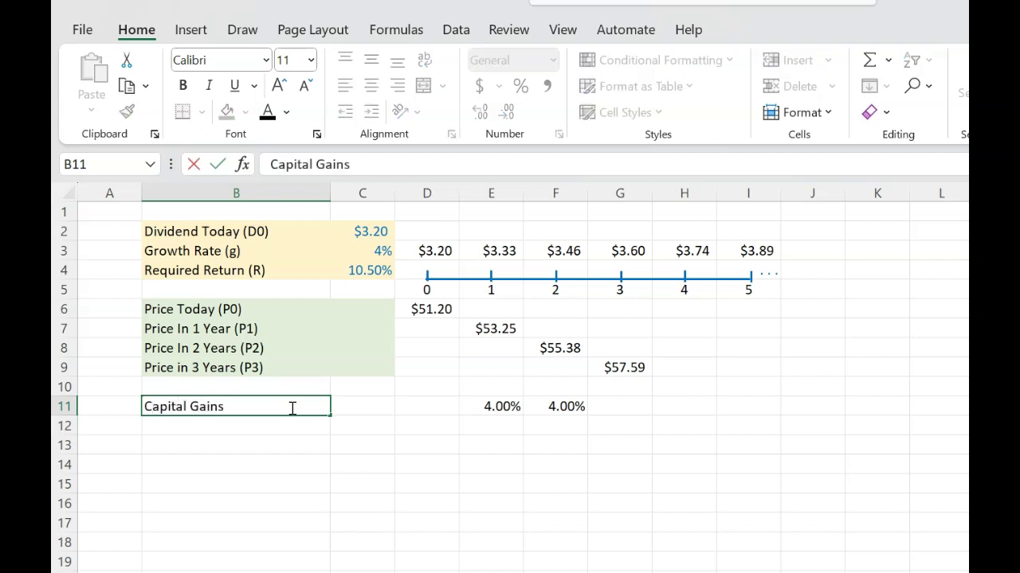
text(ns)
key(Return)
click(292, 408)
key(Right)
key(Right)
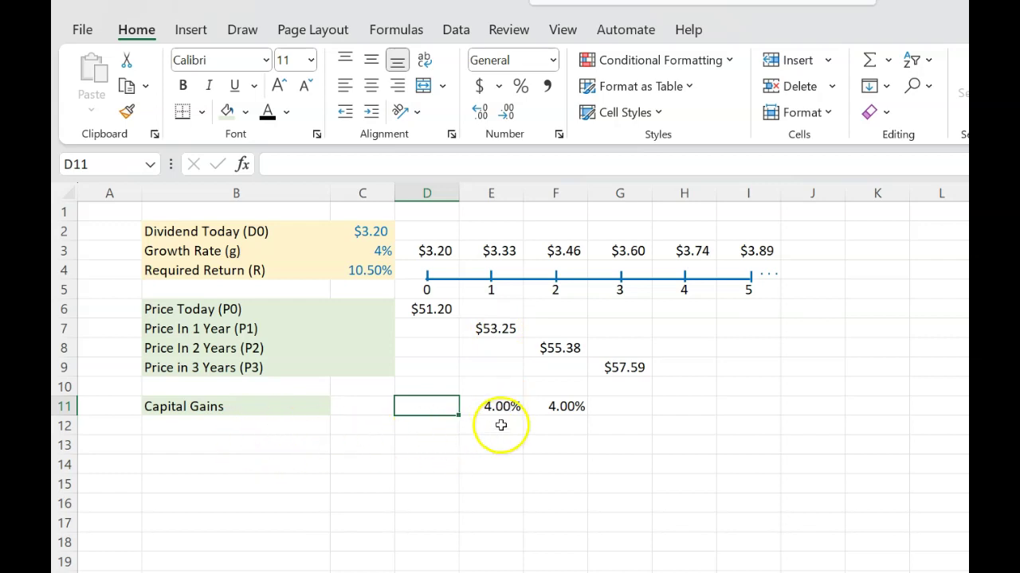
Enter the label Dividend Yield in B12, below Capital Gains
click(227, 428)
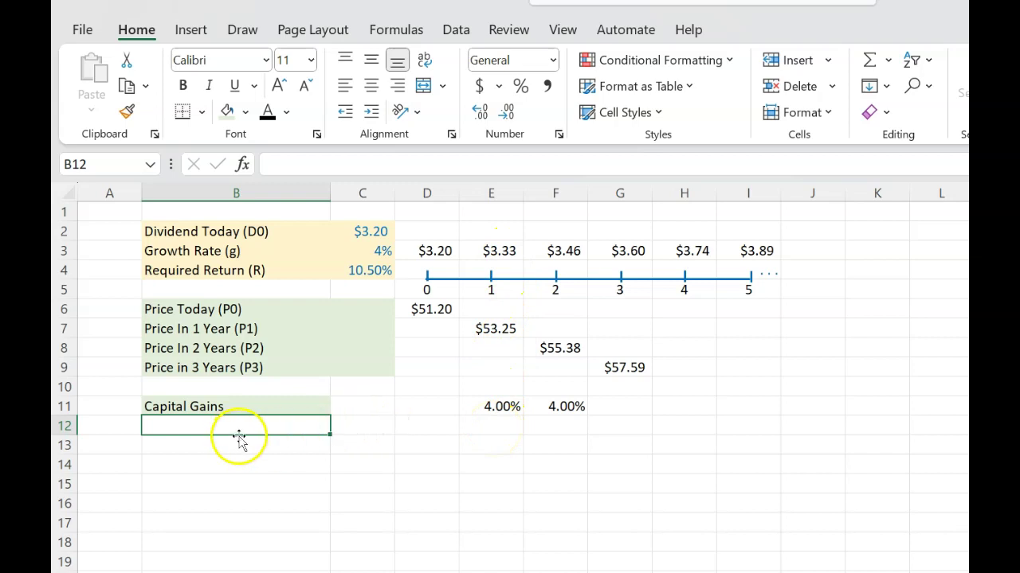
text(Divid)
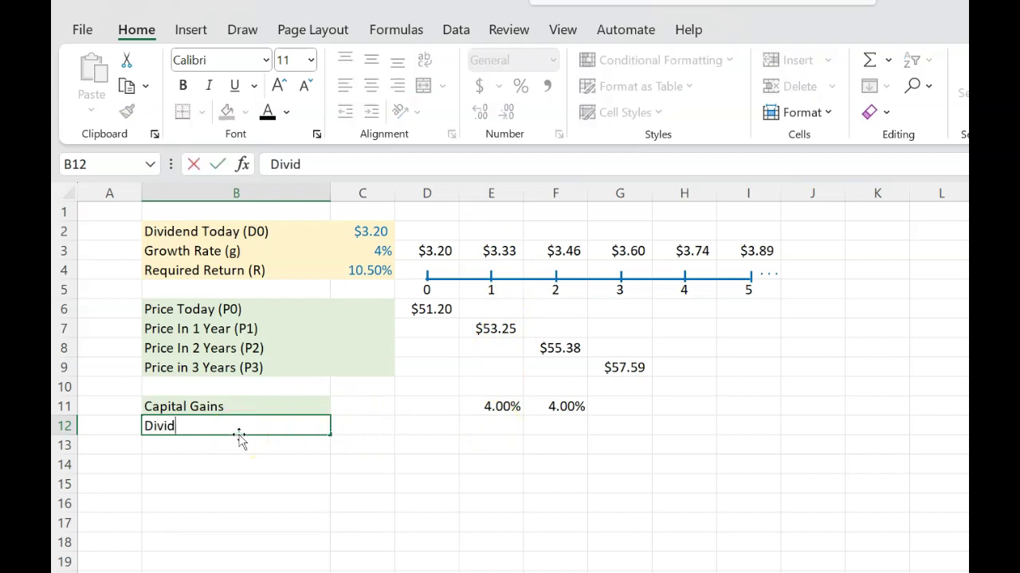
text(end)
key(Return)
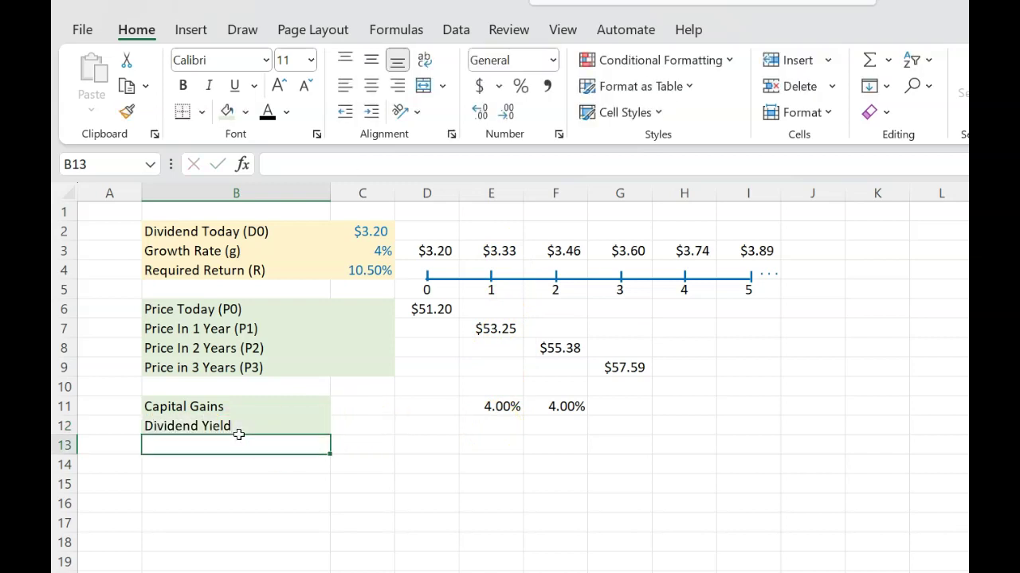
Calculate the first-year dividend yield in E12 by dividing the year 1 dividend by today's price, =E3/D6
key(Up)
key(Right)
key(Right)
key(Right)
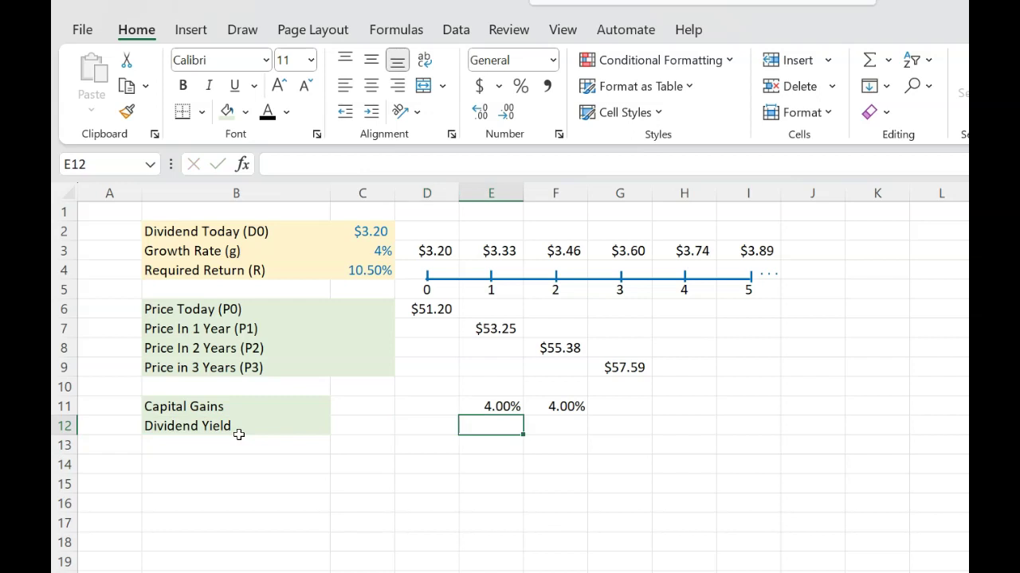
text(=)
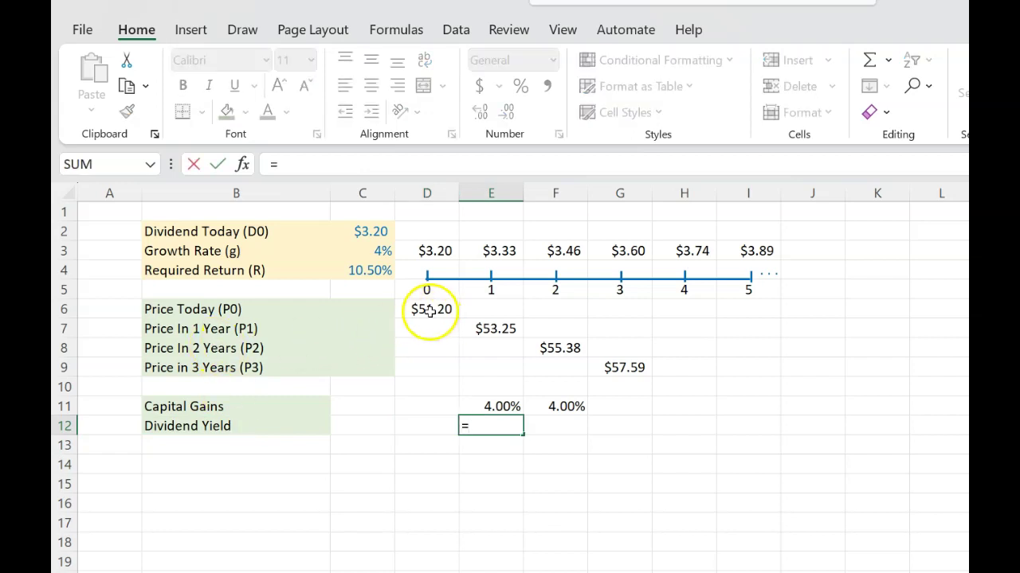
click(504, 252)
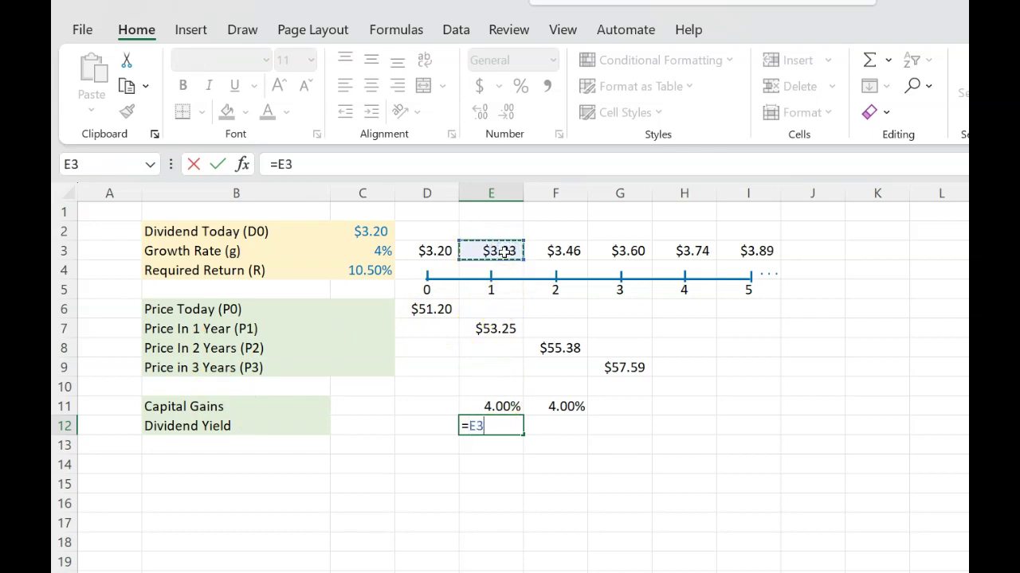
text(/)
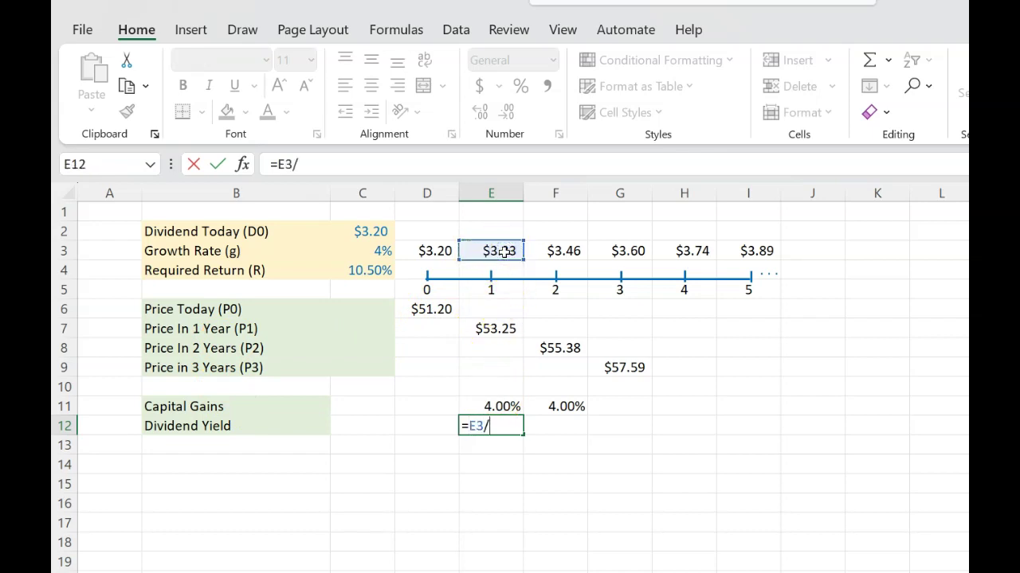
click(437, 309)
key(Return)
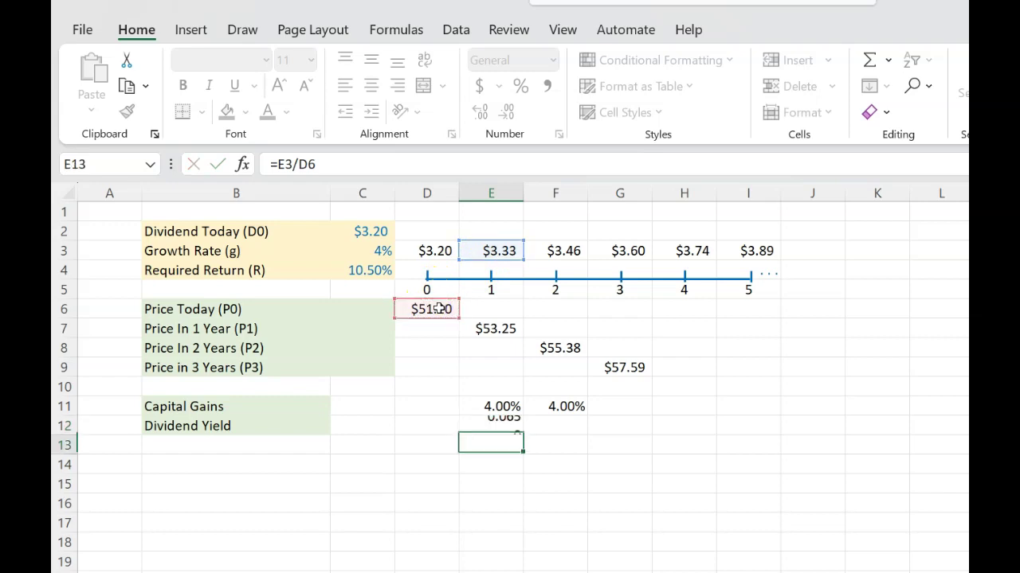
Format the dividend yield in E12 as a percentage with two decimal places
key(Up)
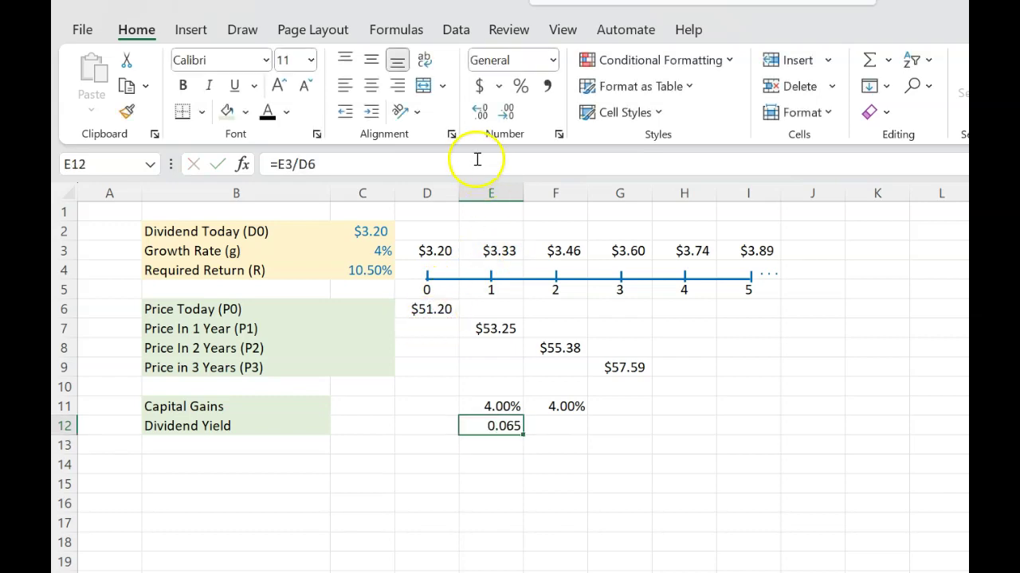
click(520, 86)
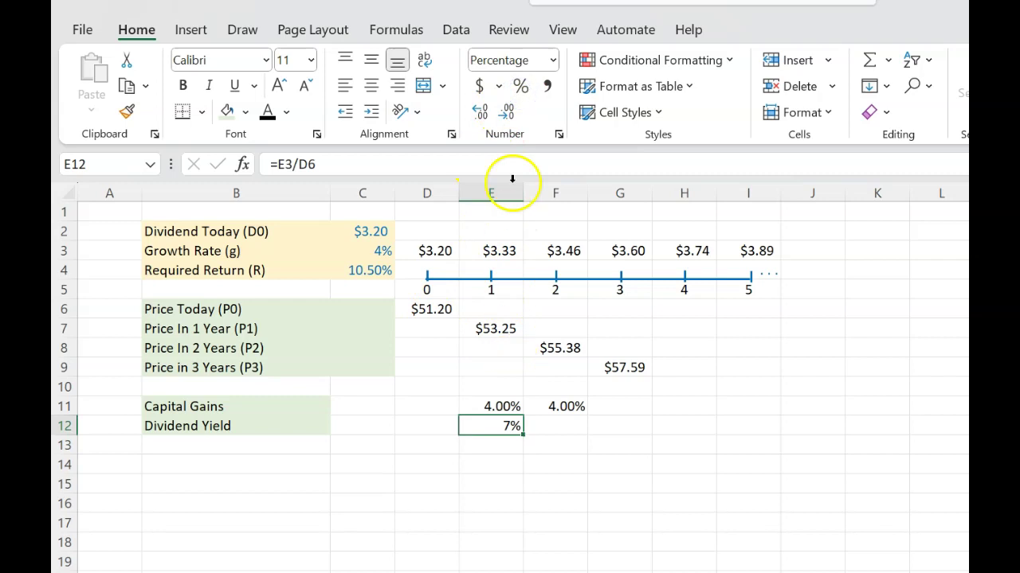
click(479, 113)
click(478, 114)
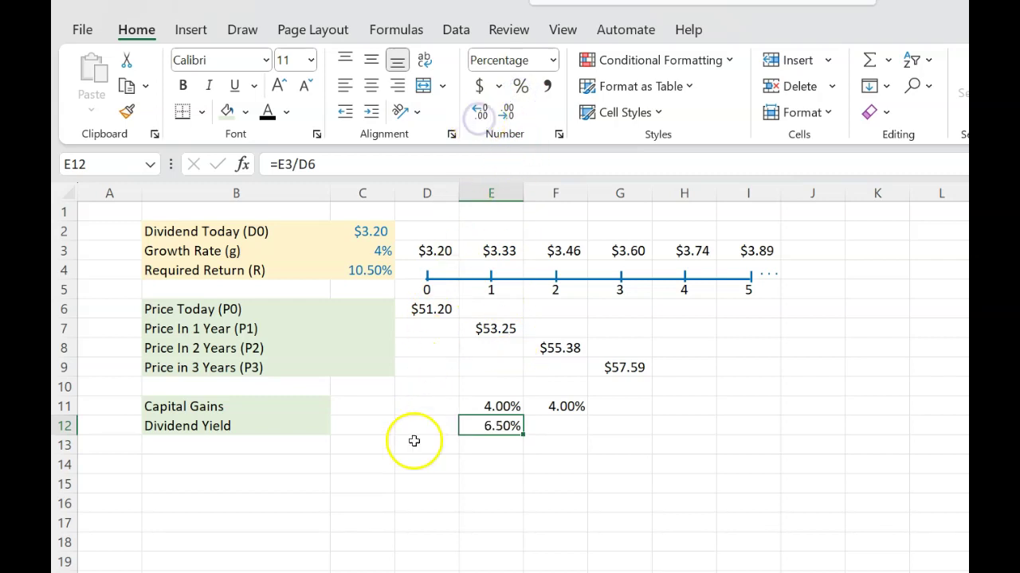
Enter the label Total Return in B13, below Dividend Yield
click(223, 446)
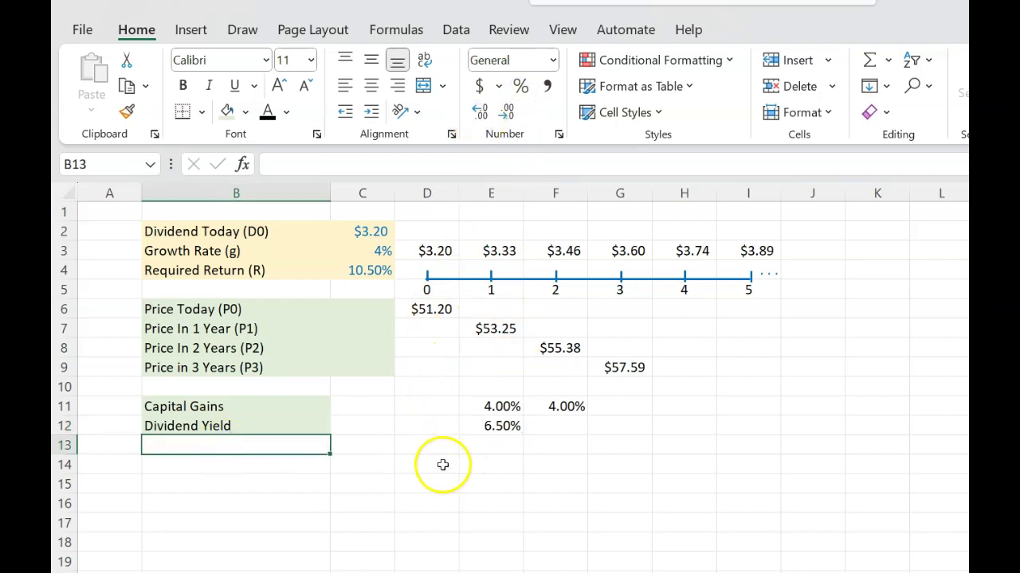
text(Total R)
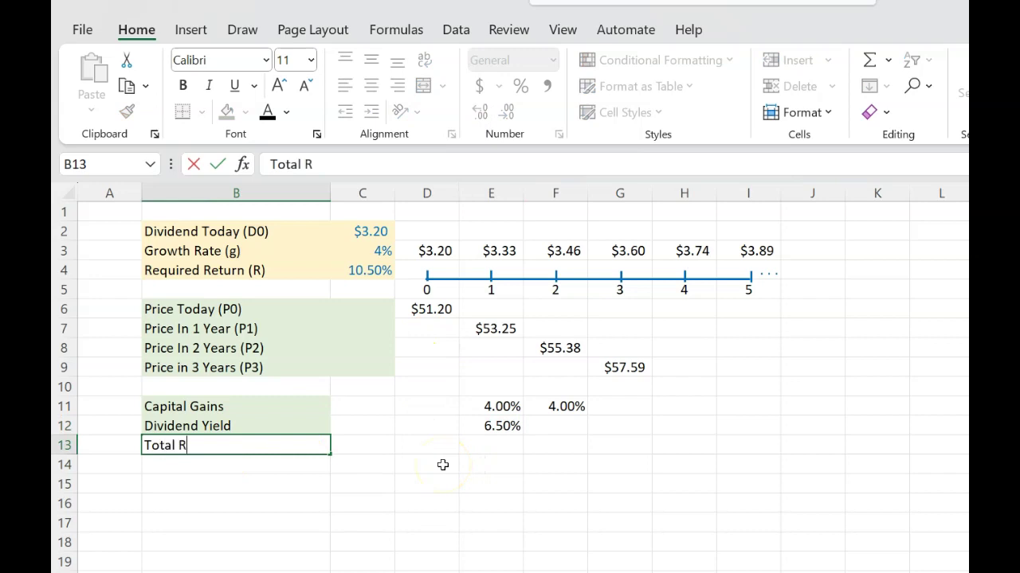
key(Return)
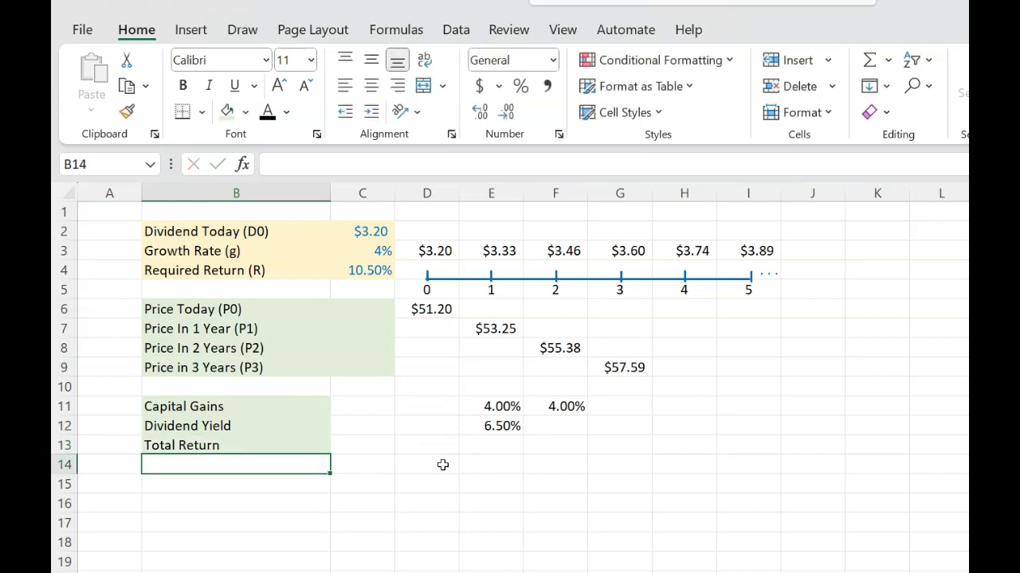
Calculate the first-year total return in E13 by adding capital gains and dividend yield, =E11+E12
key(Up)
key(Right)
key(Right)
key(Right)
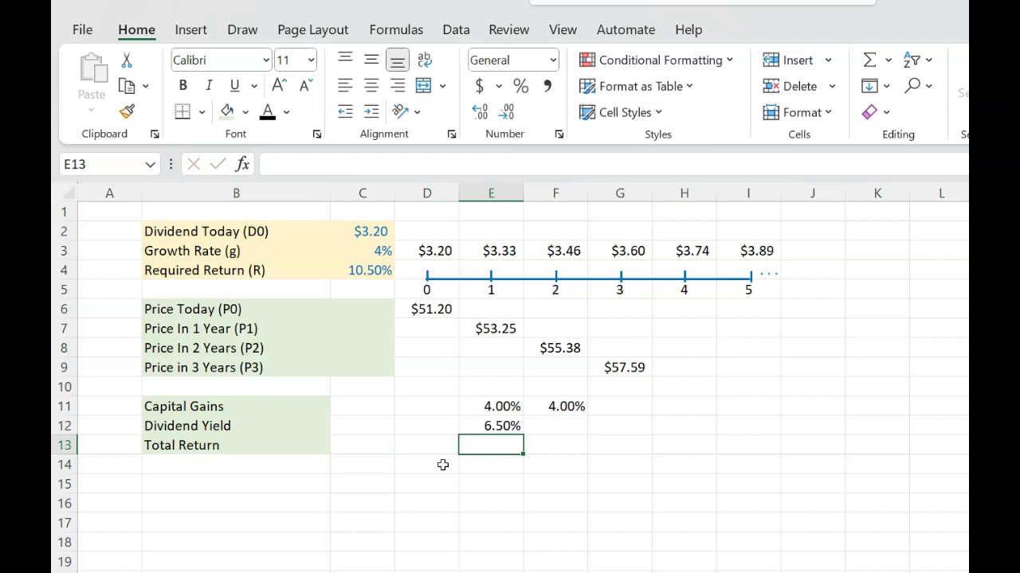
text(=)
key(Up)
key(Up)
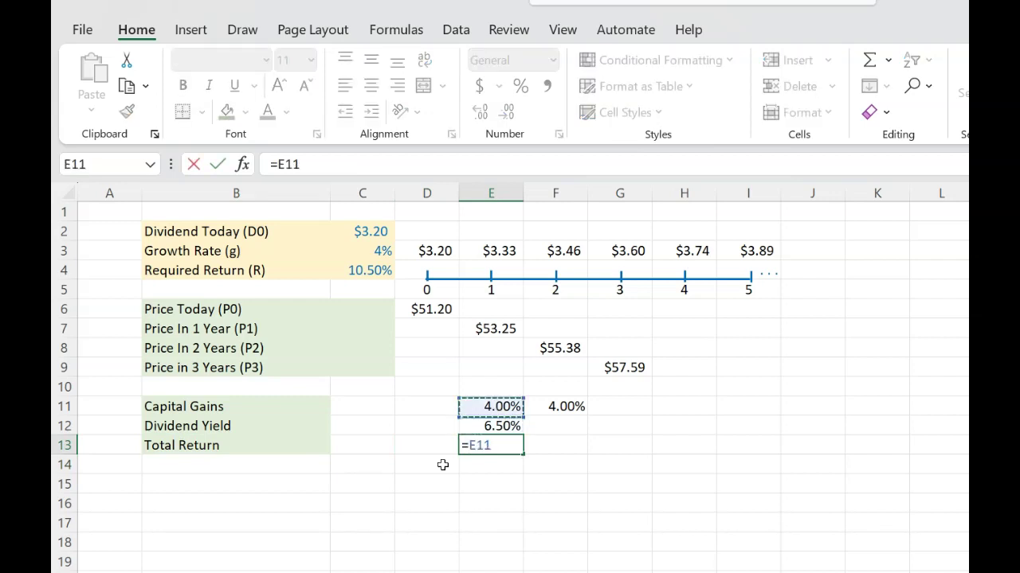
text(+)
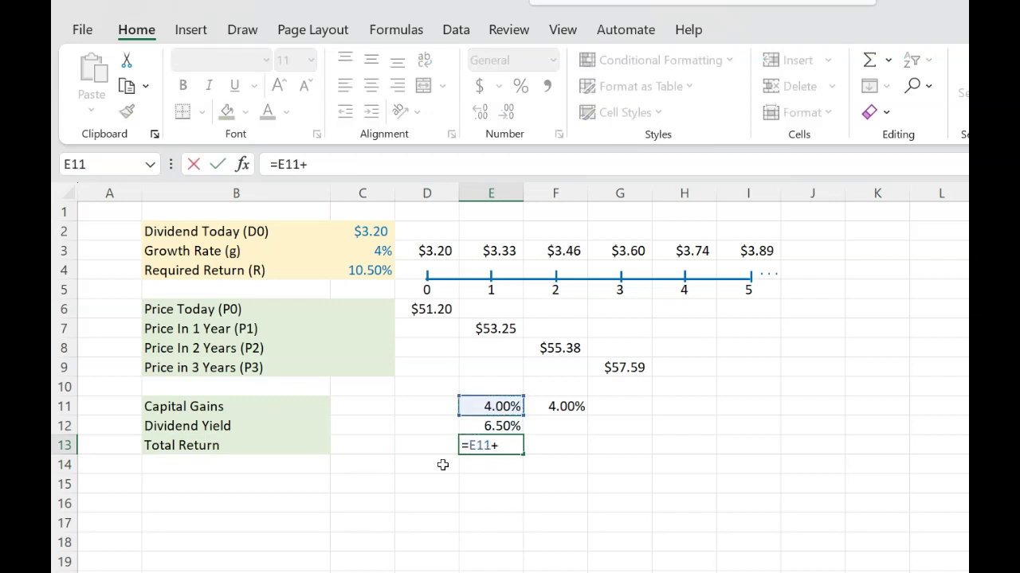
key(Up)
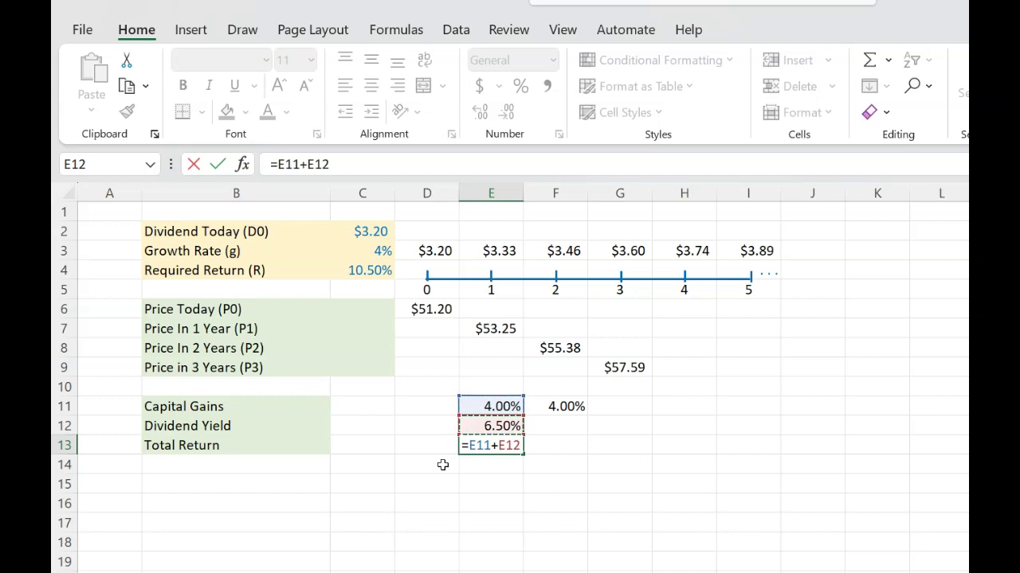
key(Return)
click(470, 465)
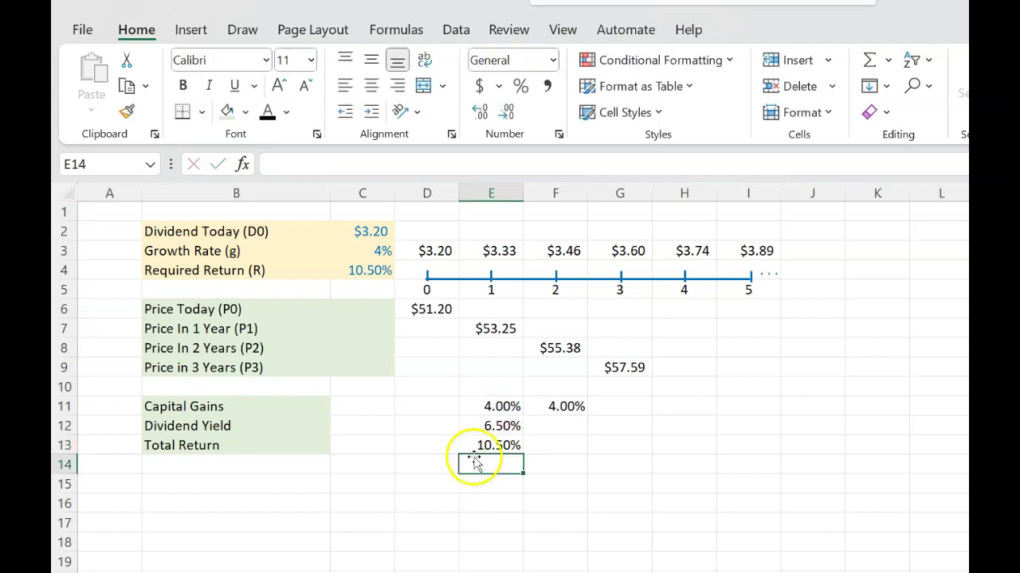
click(495, 446)
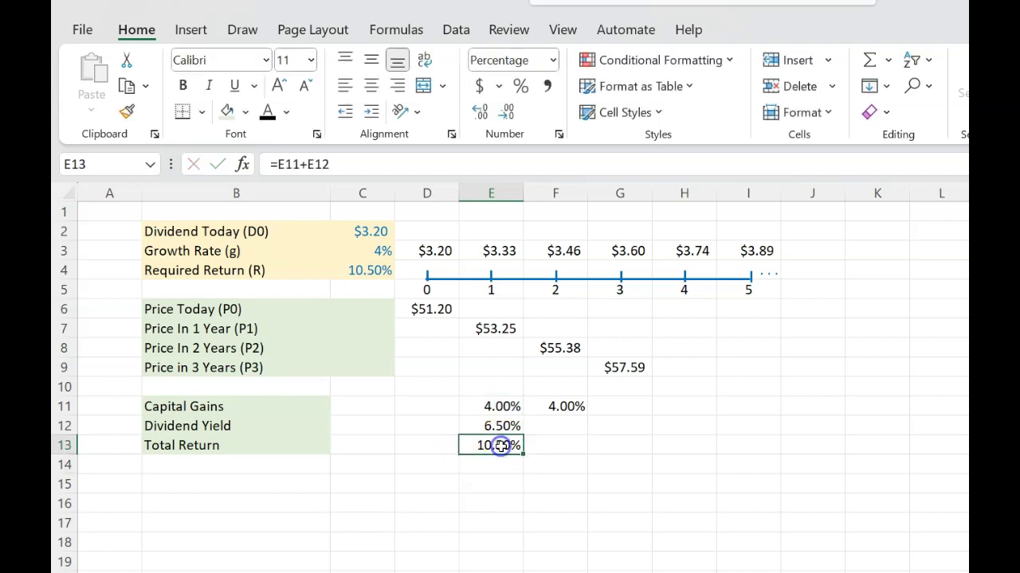
click(365, 269)
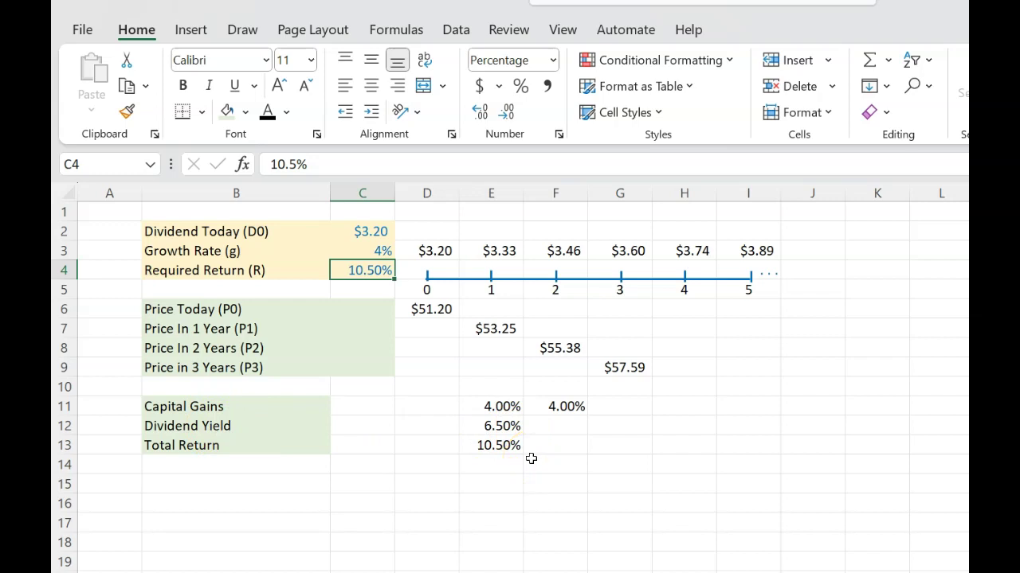
click(501, 407)
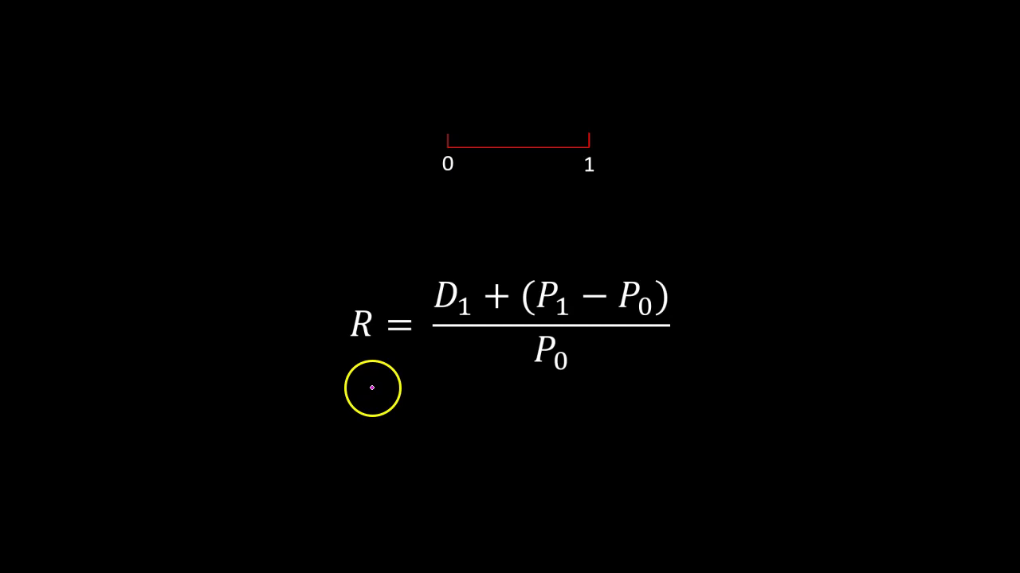
mouse_move(356, 393)
mouse_down()
mouse_move(374, 416)
mouse_move(413, 410)
mouse_up()
mouse_move(457, 379)
mouse_down()
mouse_move(451, 398)
mouse_move(482, 394)
mouse_move(438, 416)
mouse_move(494, 413)
mouse_up()
mouse_move(446, 434)
mouse_down()
mouse_move(451, 447)
mouse_move(475, 446)
mouse_up()
mouse_move(523, 407)
mouse_down()
mouse_move(547, 407)
mouse_move(535, 416)
mouse_up()
drag(587, 374, 586, 398)
drag(587, 376, 605, 387)
mouse_move(604, 389)
mouse_down()
mouse_move(605, 398)
mouse_move(661, 371)
mouse_move(690, 399)
mouse_up()
mouse_move(579, 379)
mouse_down()
mouse_move(584, 403)
mouse_move(703, 400)
mouse_up()
mouse_move(608, 415)
mouse_down()
mouse_move(607, 444)
mouse_move(615, 428)
mouse_move(642, 428)
mouse_up()
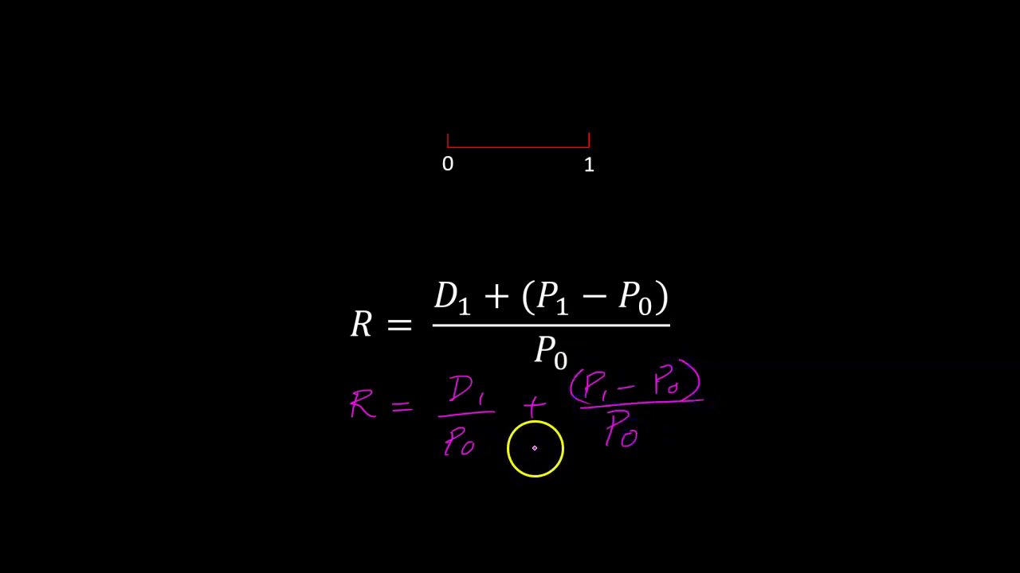